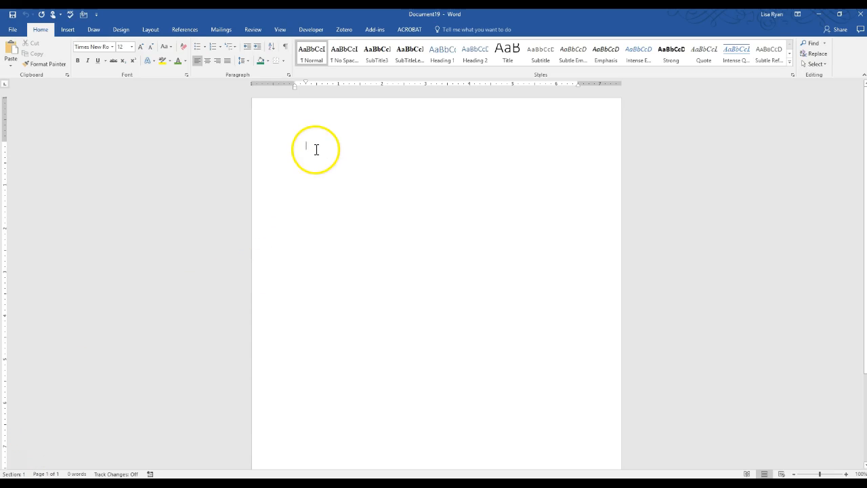
Create a two-line page header with "Name of Documents" on the first line and the author's full name on the second.
double_click(300, 112)
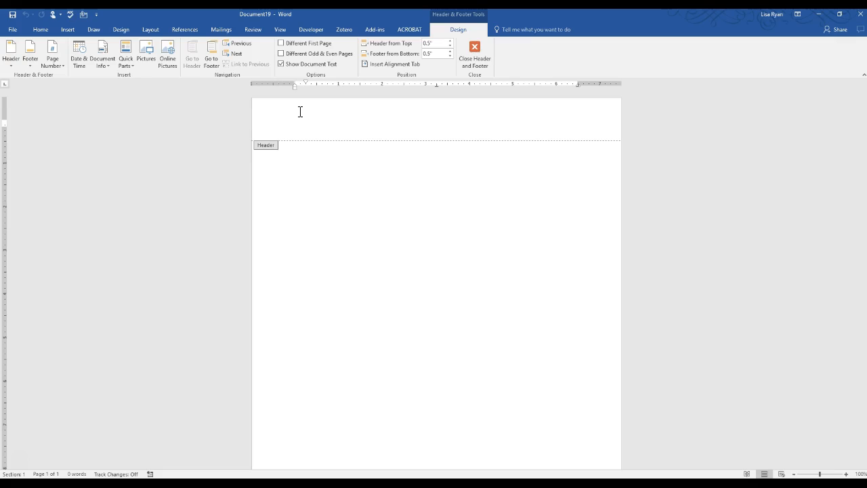
type("Name Of Docuem")
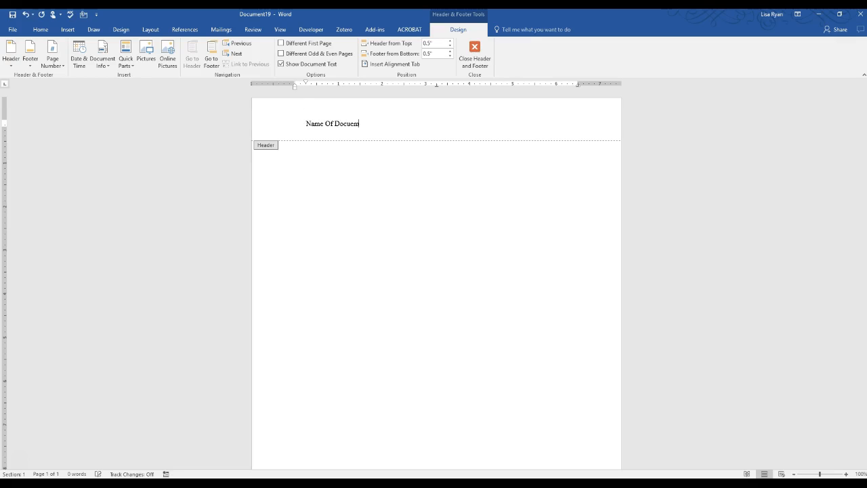
type("ent")
key("Return")
type("Lisa R")
key("Return")
key("Up")
key("ctrl+shift+Left")
type("of")
key("Down")
Insert an Accent Bar 2 page number at the current position in the footer and return to the document body.
left_click(214, 58)
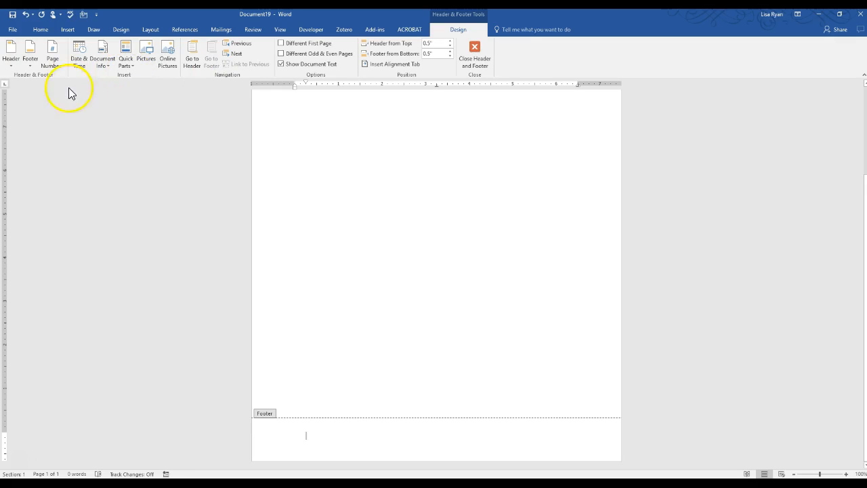
left_click(60, 66)
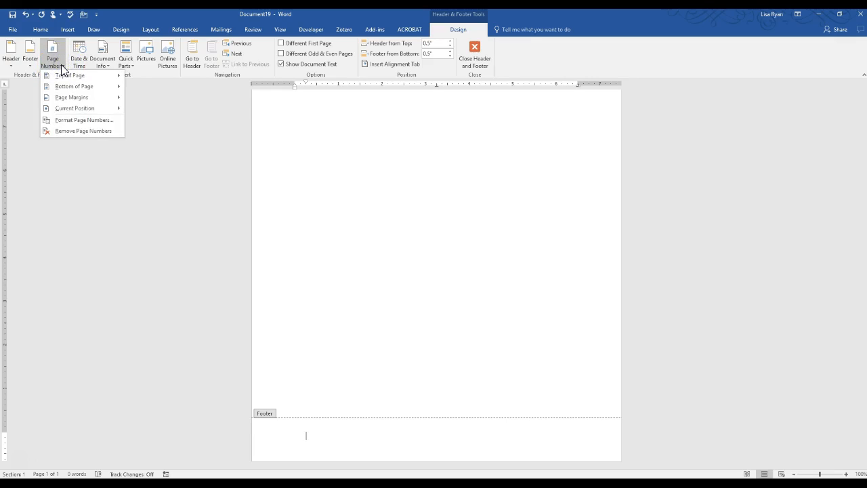
left_click(65, 99)
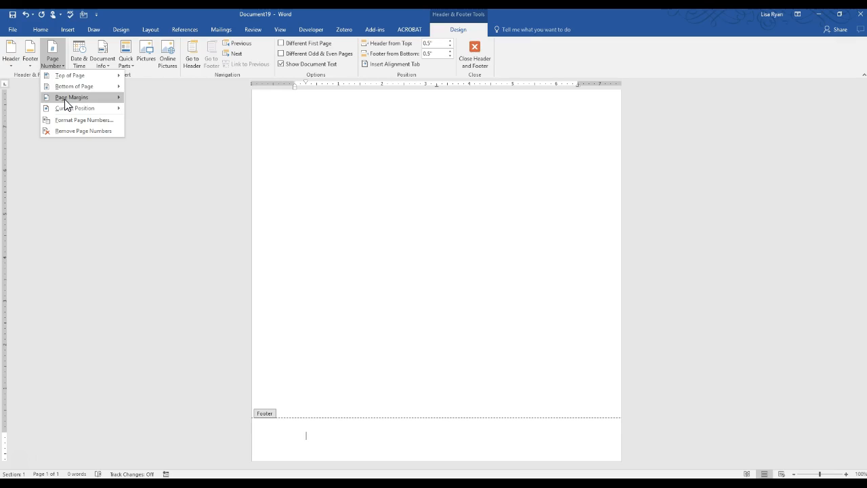
left_click(77, 112)
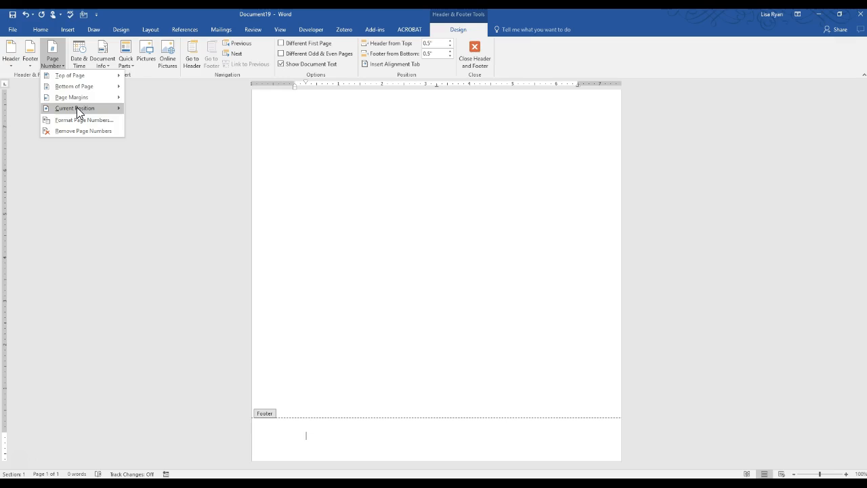
mouse_move(77, 107)
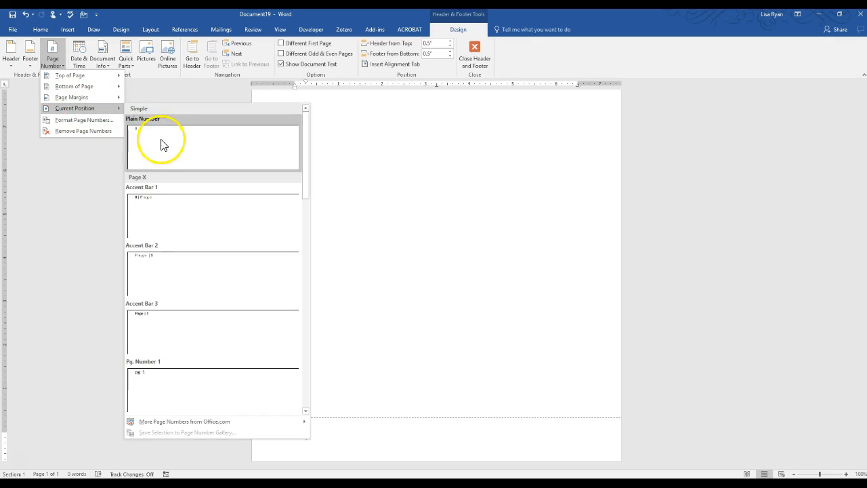
left_click(166, 275)
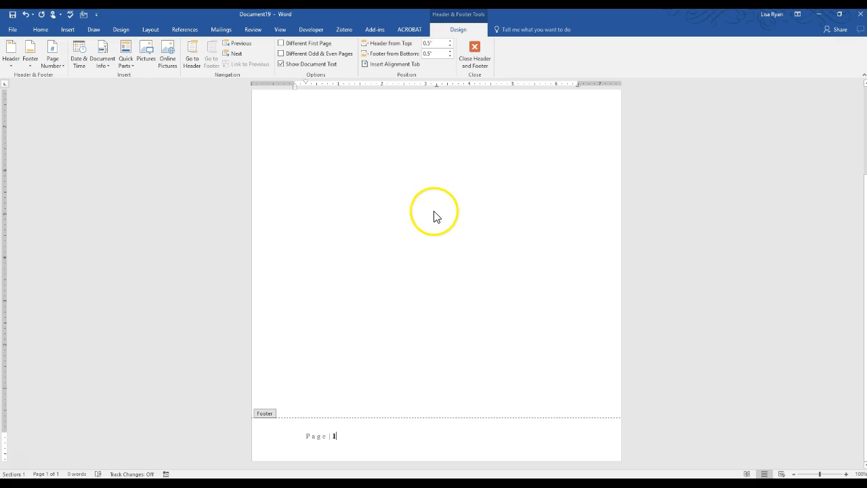
left_click(411, 275)
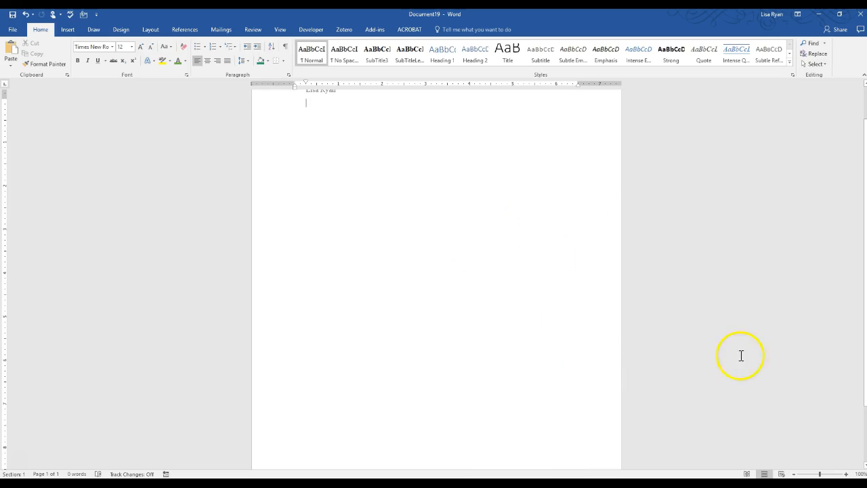
Set the zoom to 80% and fill the body with five copies of the "Video provides a powerful way to help you prove your point" paragraph.
left_click(795, 474)
left_click(795, 474)
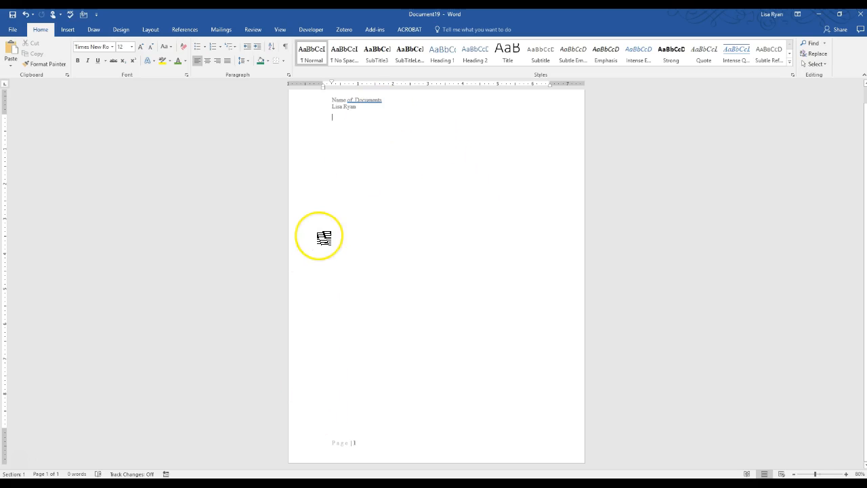
type("Video provides a powerful way to help you prove your point. When you click Online Video, you can paste in the embed code for the video you want to add. Video provides a powerful way to help you prove your point. When you click Online Video, you can paste in the embed code for the video you want to add. Video provides a powerful way to help you prove your point. When you click Online Video, you can paste in the embed code for the video you want to add.")
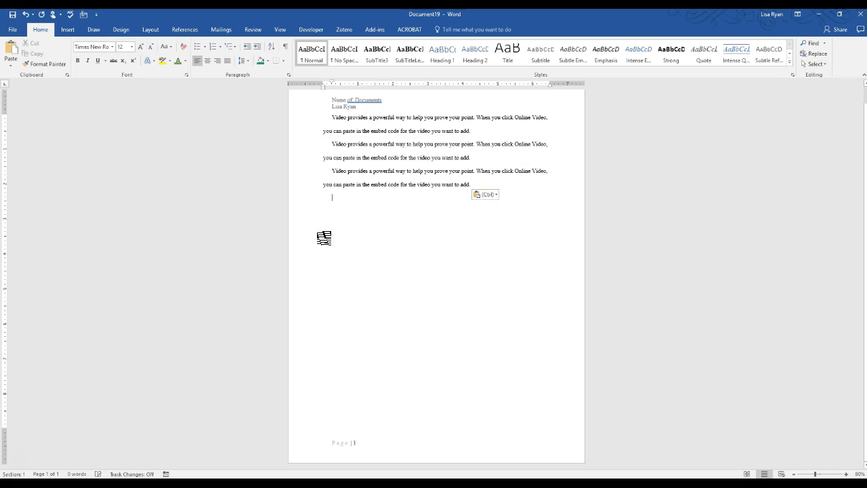
key("ctrl+v")
key("ctrl+v")
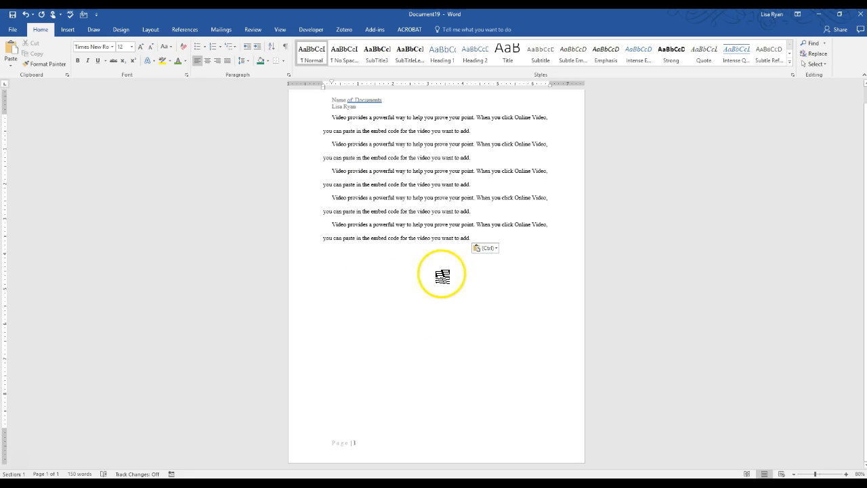
Insert two page breaks after the last body paragraph to extend the document to three pages.
key("ctrl+Return")
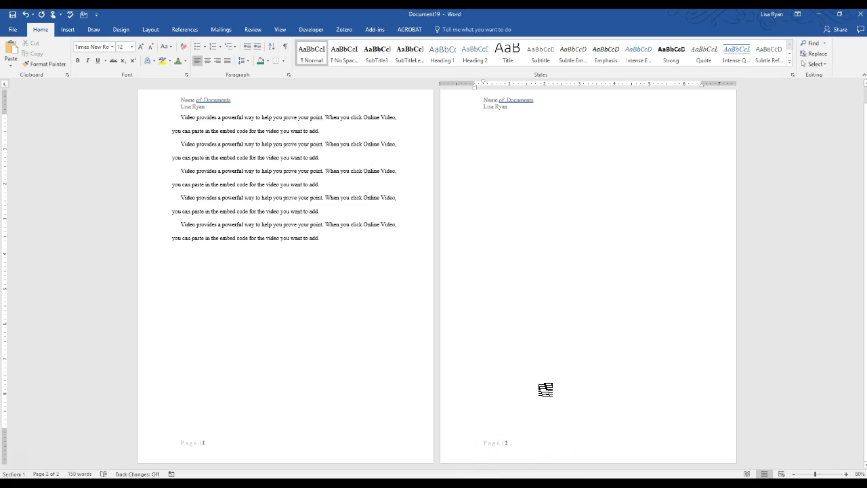
key("ctrl+Return")
left_click(522, 459)
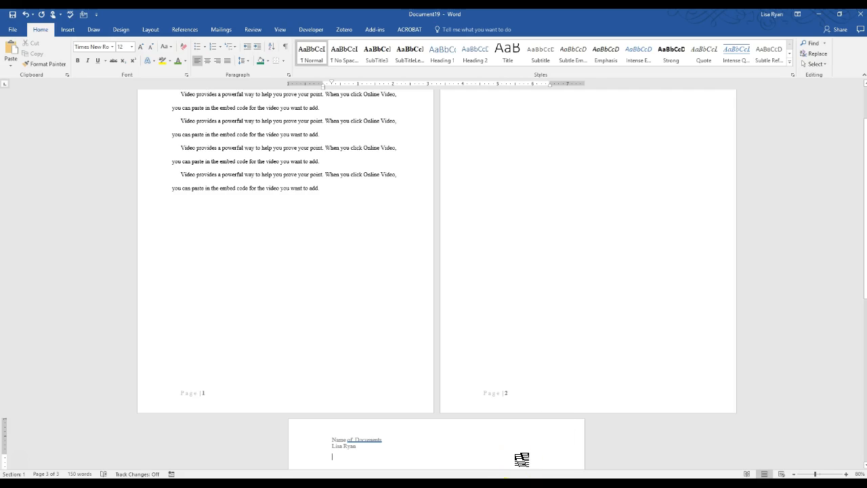
left_click_drag(864, 220, 864, 391)
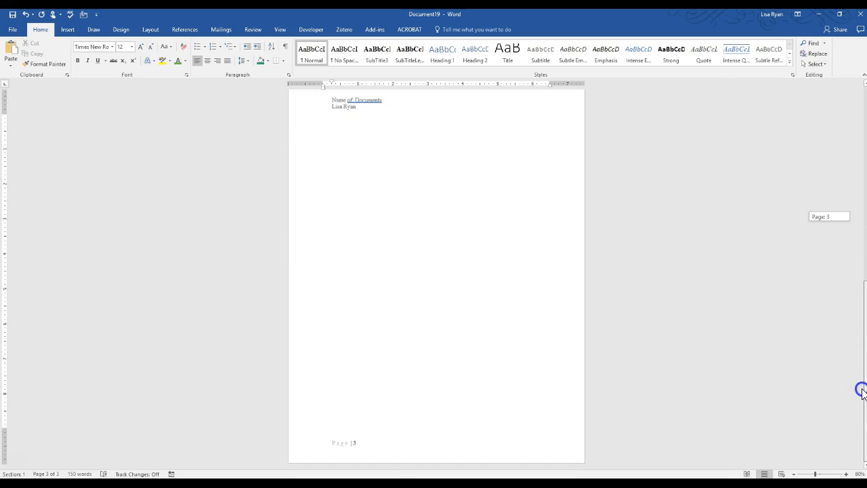
left_click_drag(863, 392, 864, 85)
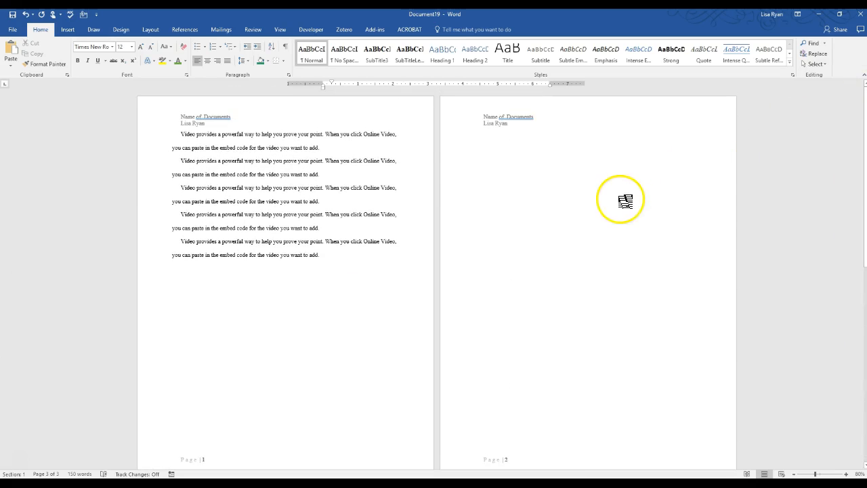
Insert a page break before the first body paragraph to leave an empty first page for a cover.
left_click(183, 135)
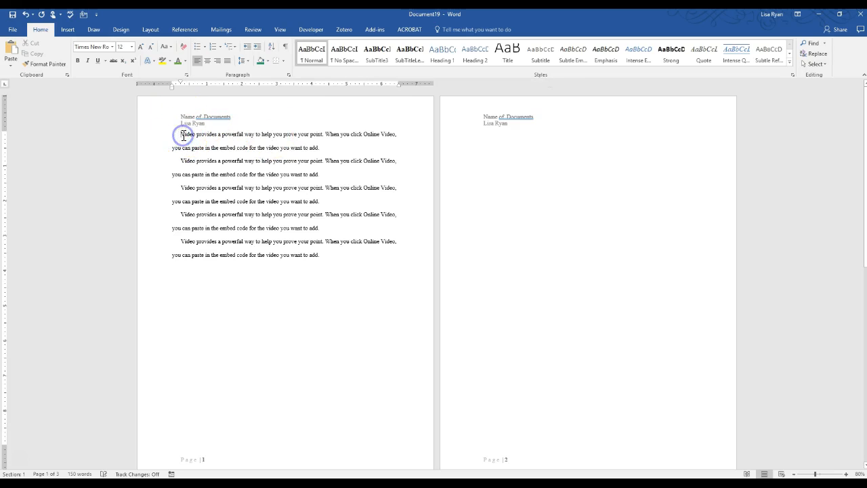
key("ctrl+Return")
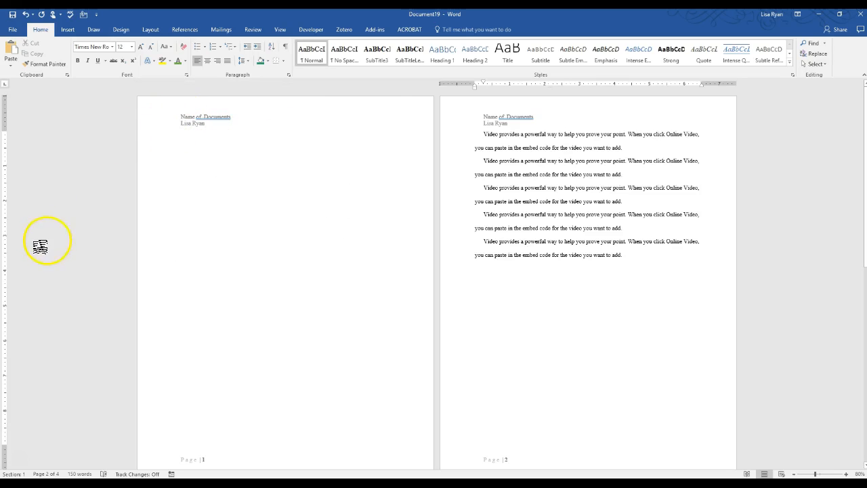
left_click(172, 194)
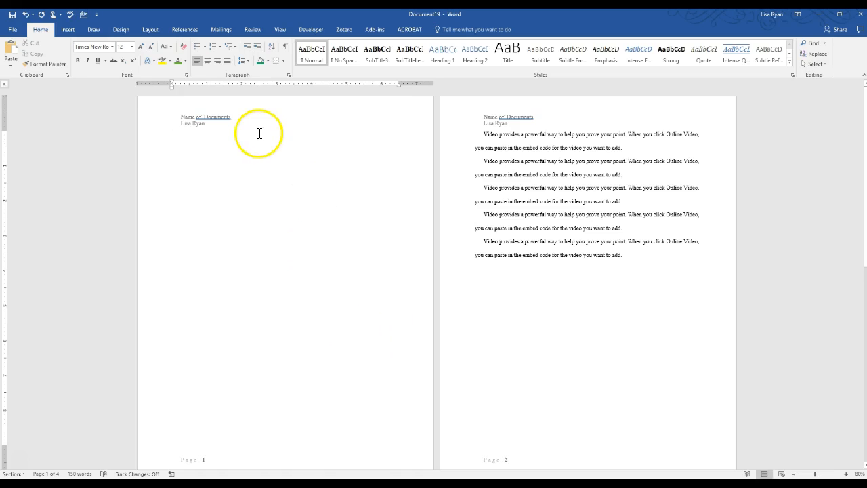
Turn on Different First Page for the header and footer, and return to the document body.
double_click(235, 117)
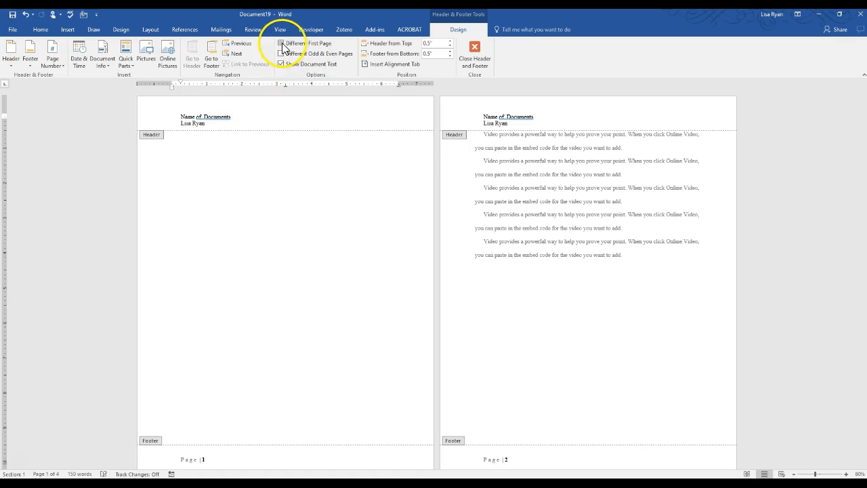
left_click(281, 43)
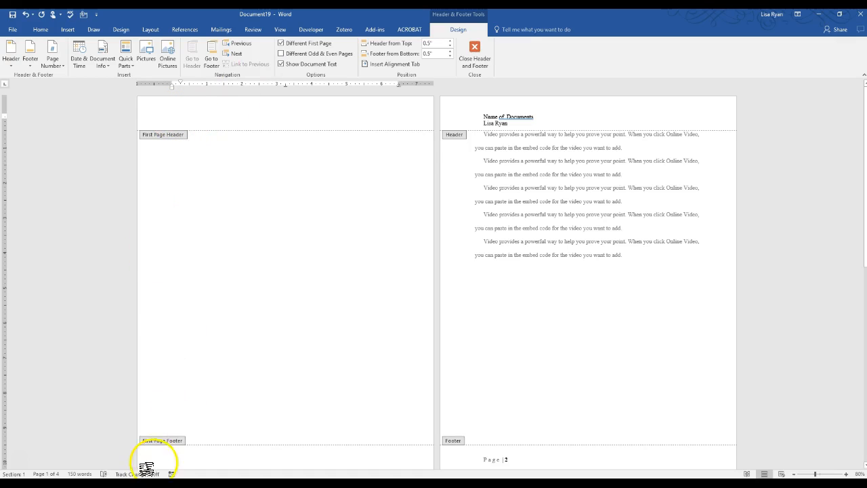
left_click(177, 458)
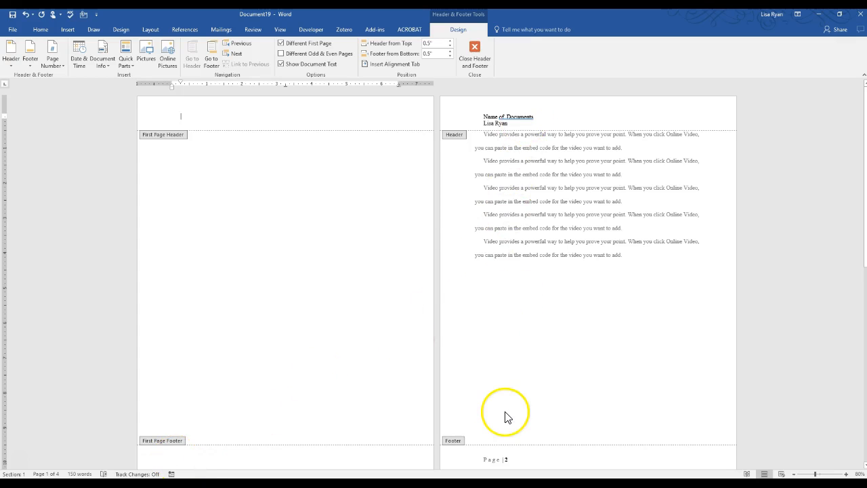
left_click(477, 46)
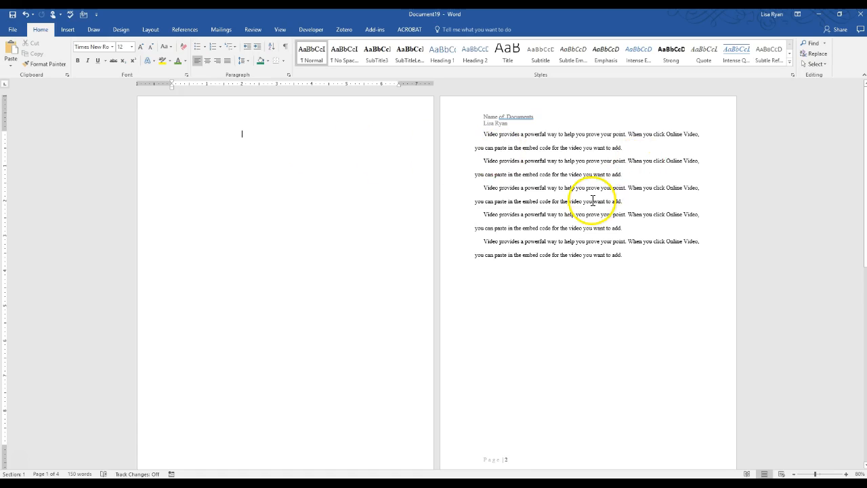
scroll(592, 201, "down", 1)
scroll(593, 201, "down", 1)
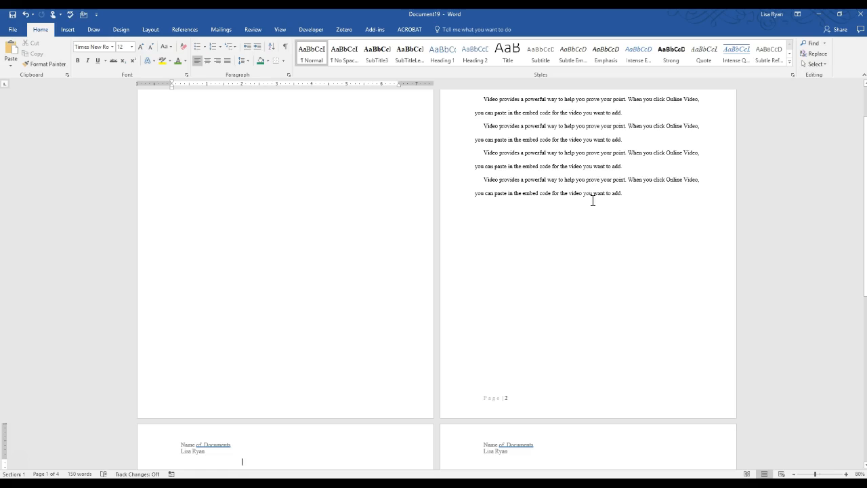
left_click(716, 113)
left_click_drag(865, 146, 854, 238)
left_click_drag(856, 190, 851, 106)
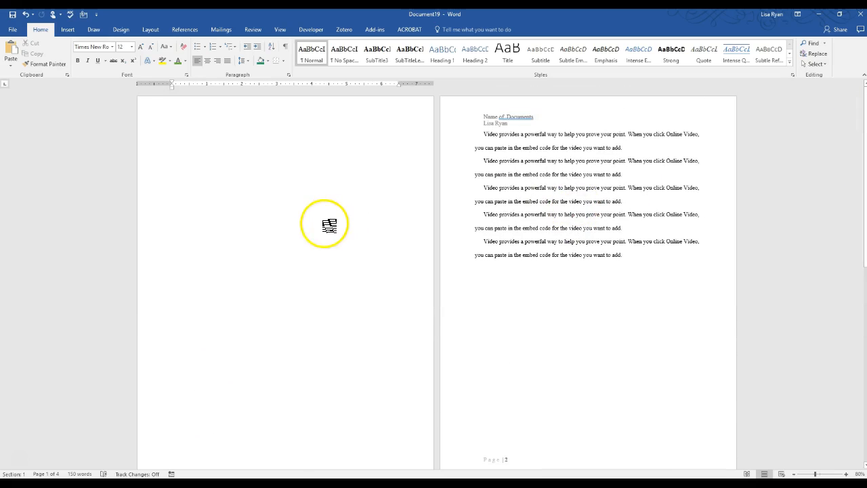
Turn on Different Odd & Even Pages for the headers and footers, and leave header editing.
double_click(280, 109)
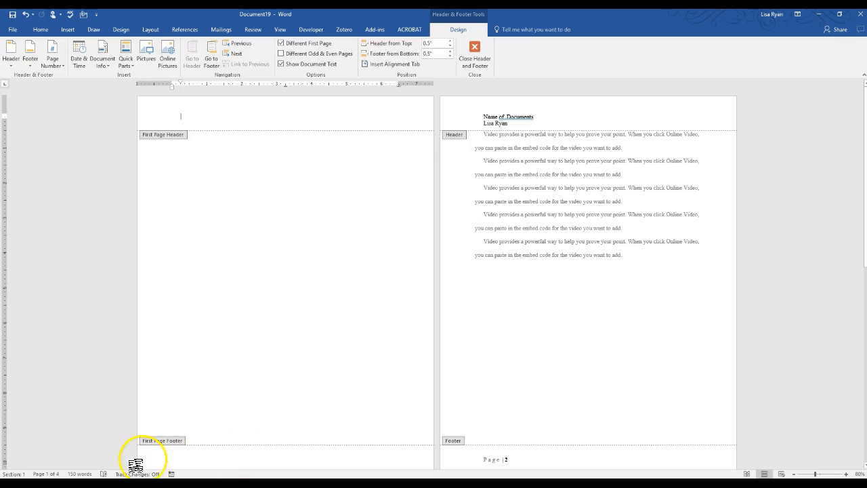
left_click(152, 464)
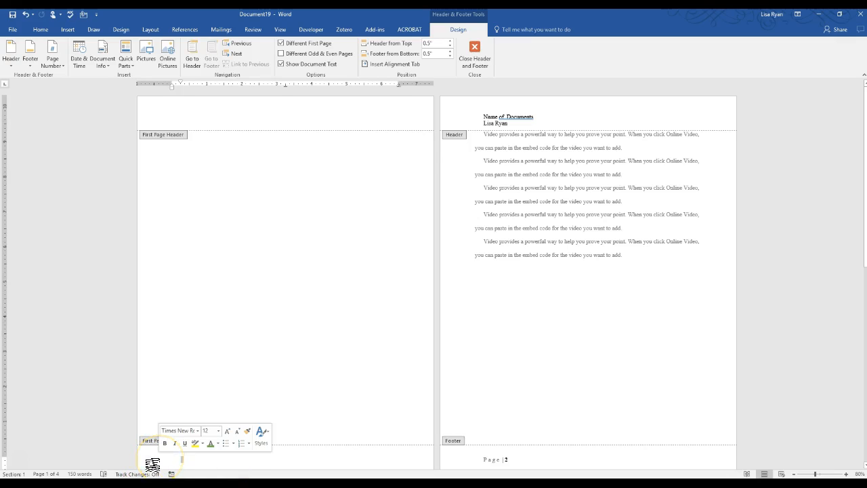
left_click(200, 463)
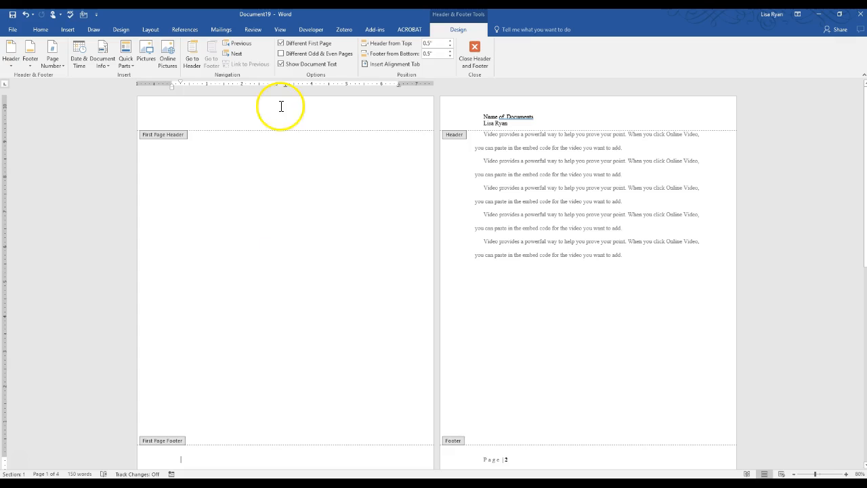
left_click(281, 54)
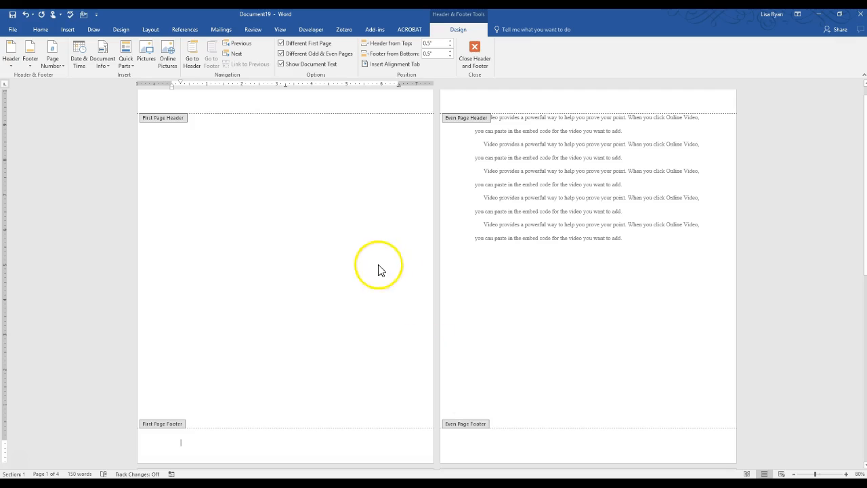
left_click(497, 103)
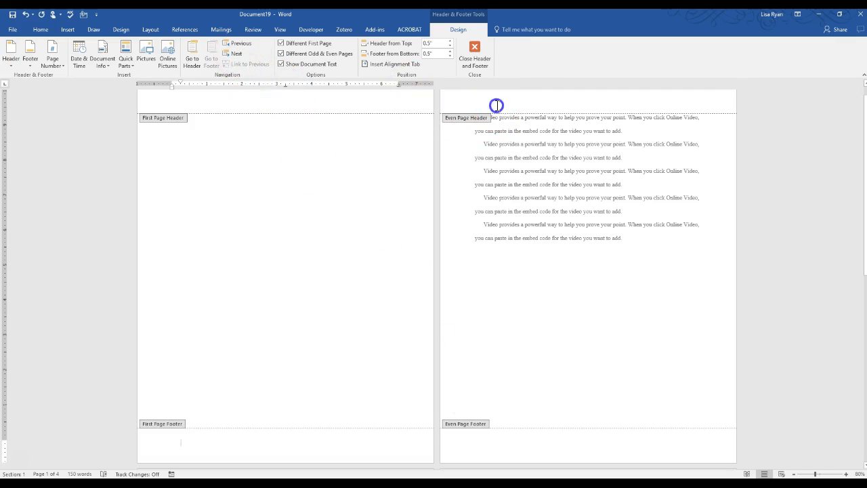
left_click(230, 54)
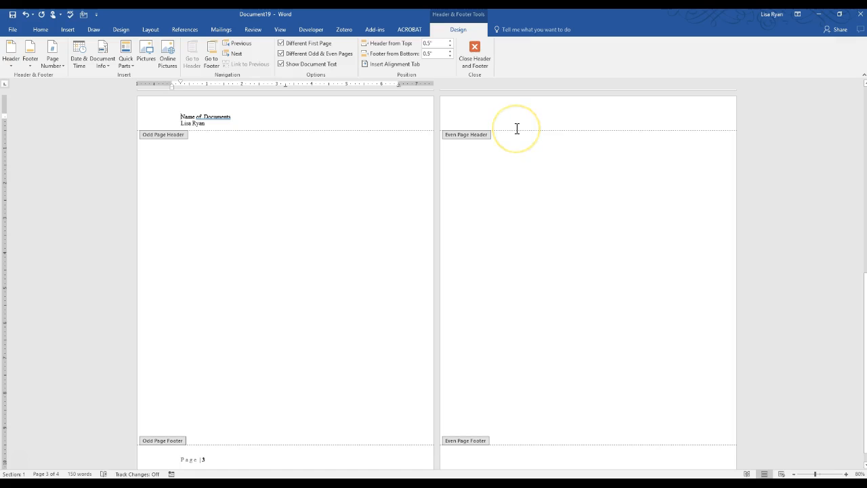
left_click(477, 58)
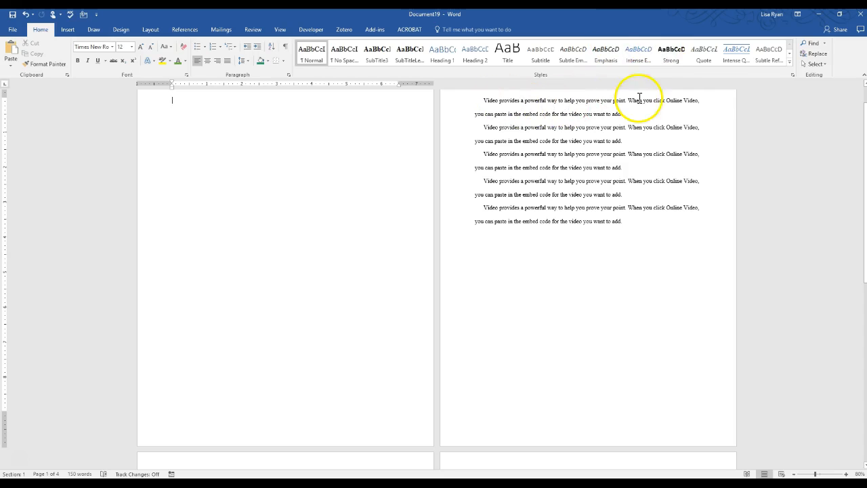
Enter the author's full name in the even page header on page 2.
left_click_drag(866, 114, 865, 84)
double_click(485, 108)
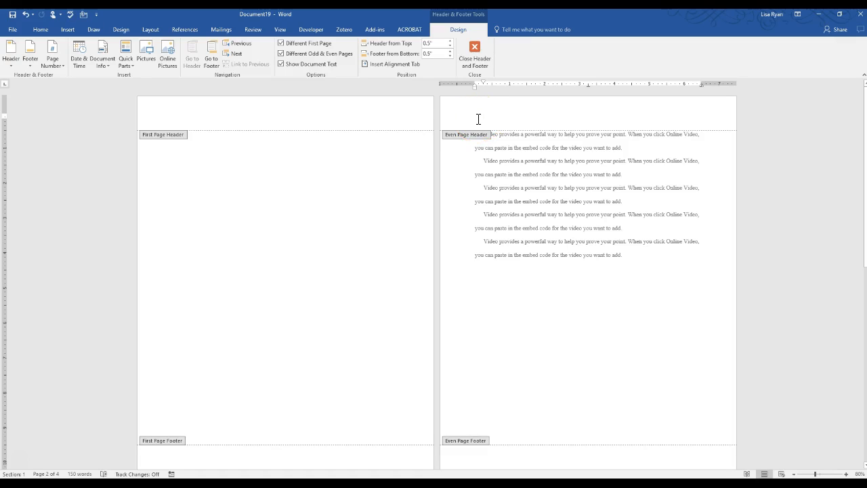
type("Lisa")
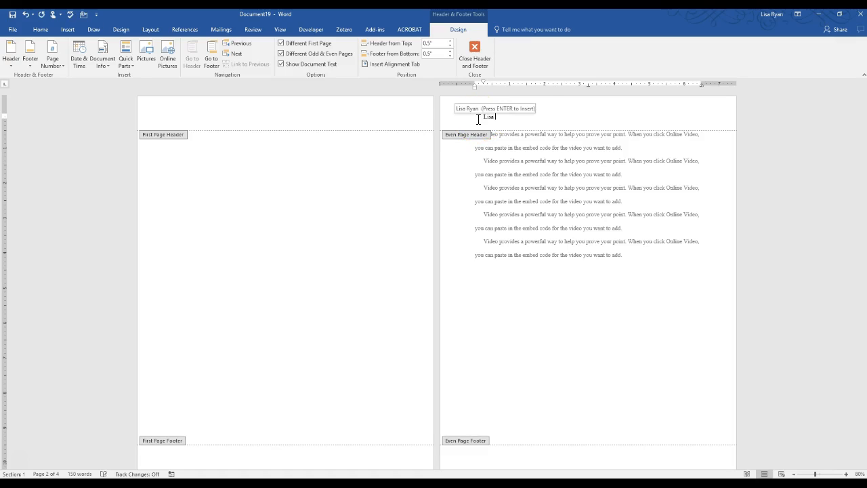
type(" Ryan")
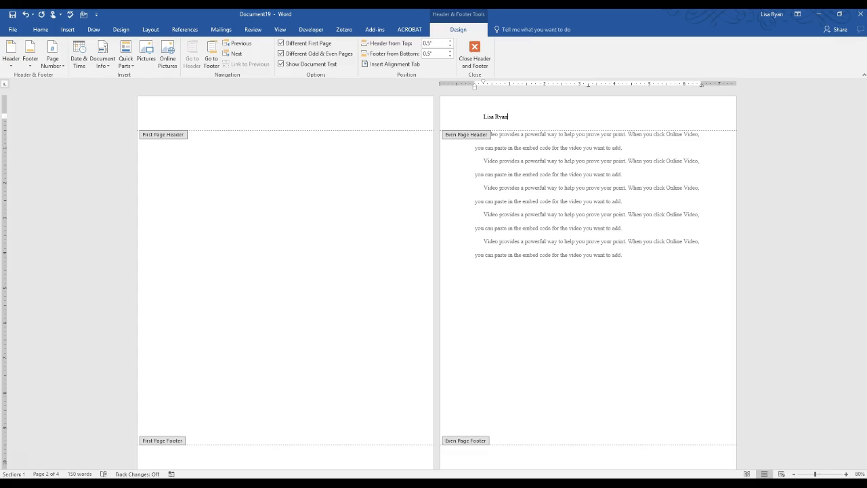
Insert an Accent Bar 2 page number in the even page footer on page 2, and leave header and footer editing.
left_click(489, 122)
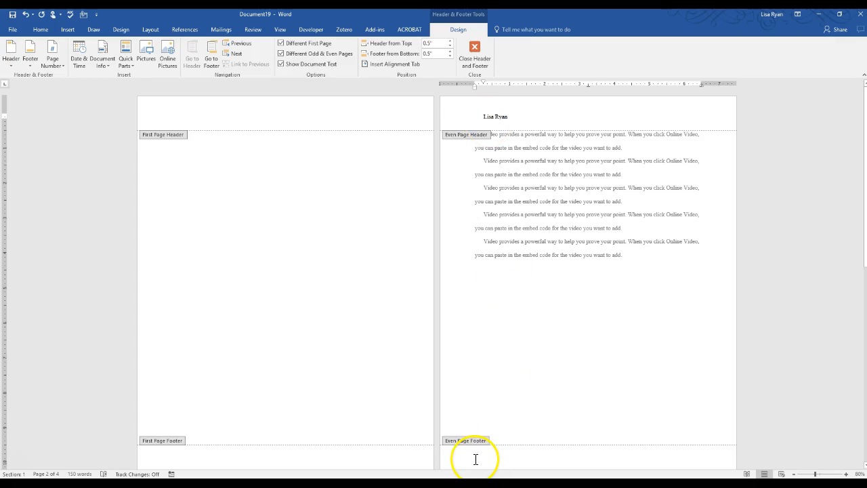
left_click(212, 51)
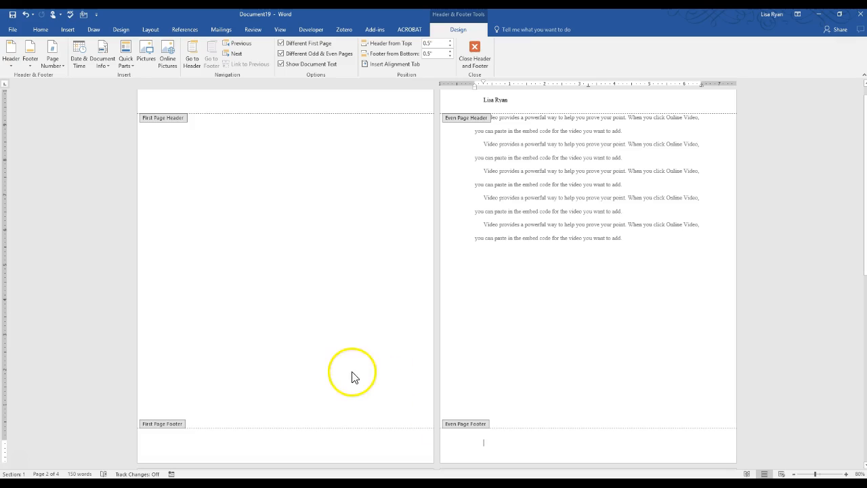
left_click(55, 61)
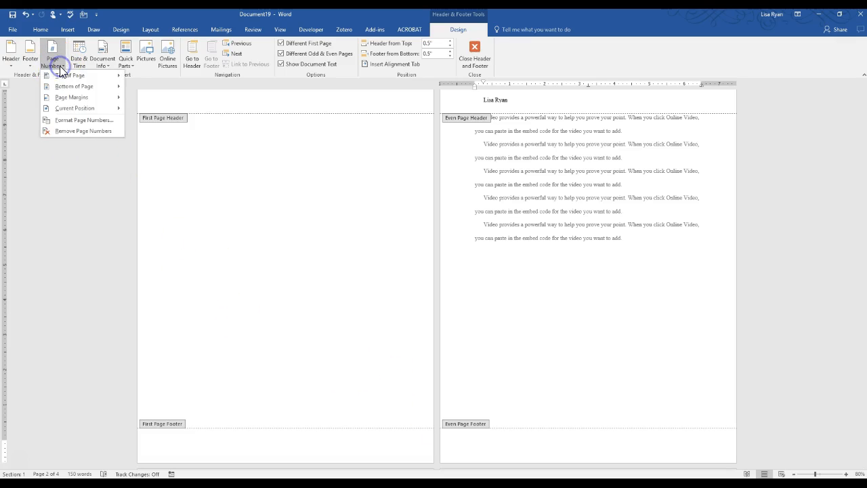
left_click(81, 109)
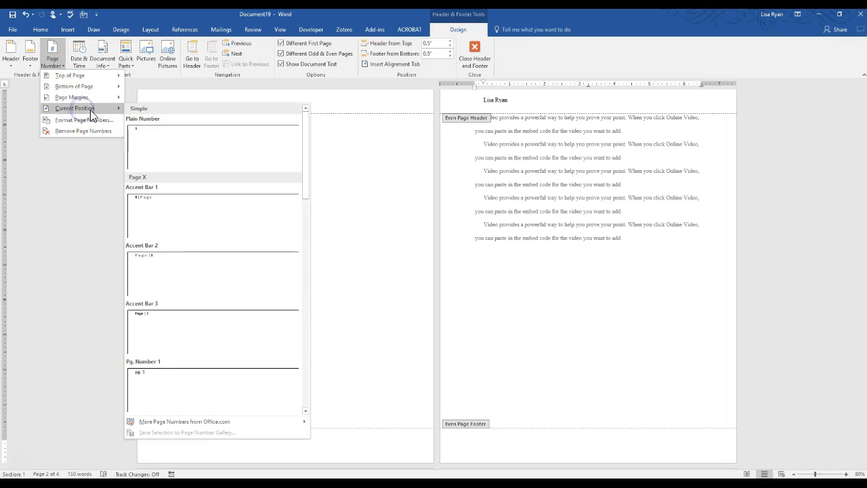
left_click(153, 270)
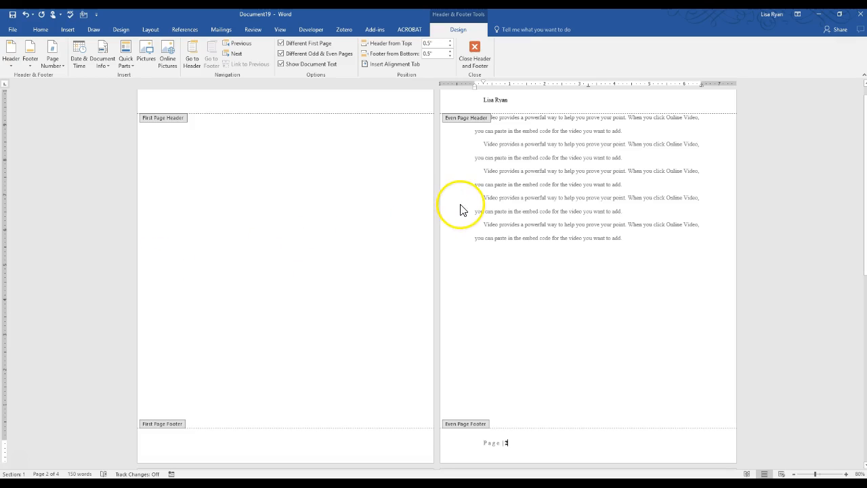
left_click(236, 53)
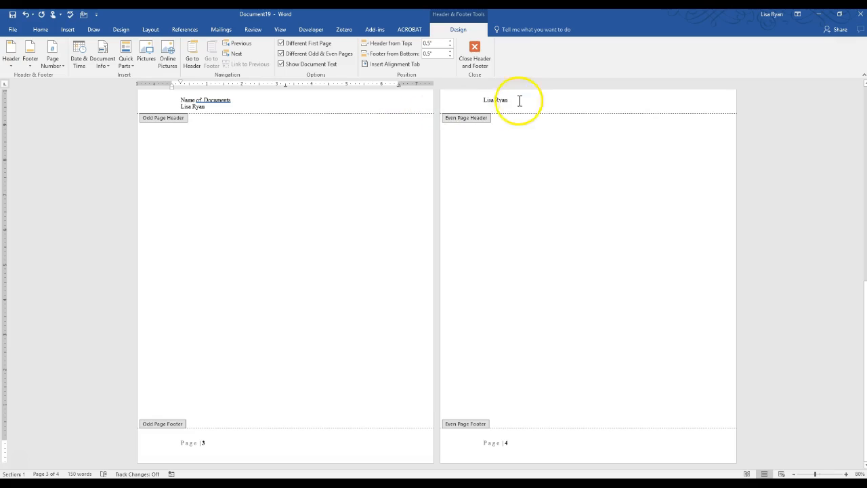
left_click(475, 52)
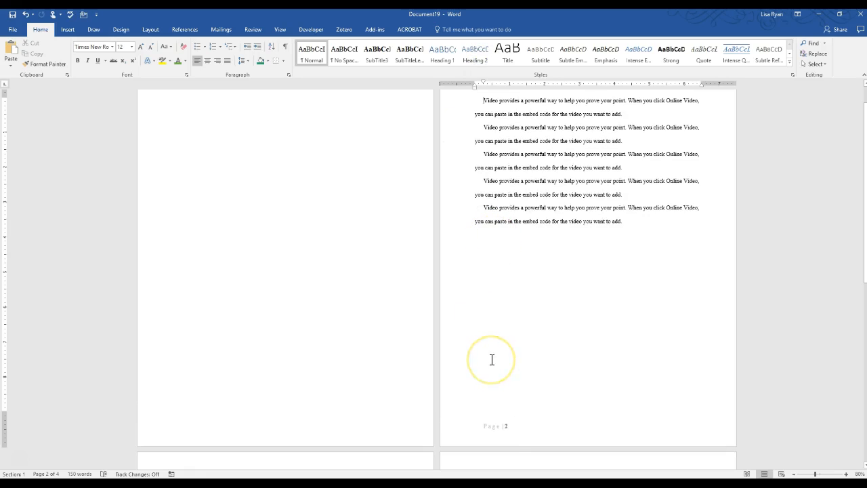
Add two page breaks at the end of the document, and check the alternating headers and footers across the pages.
key("ctrl+End")
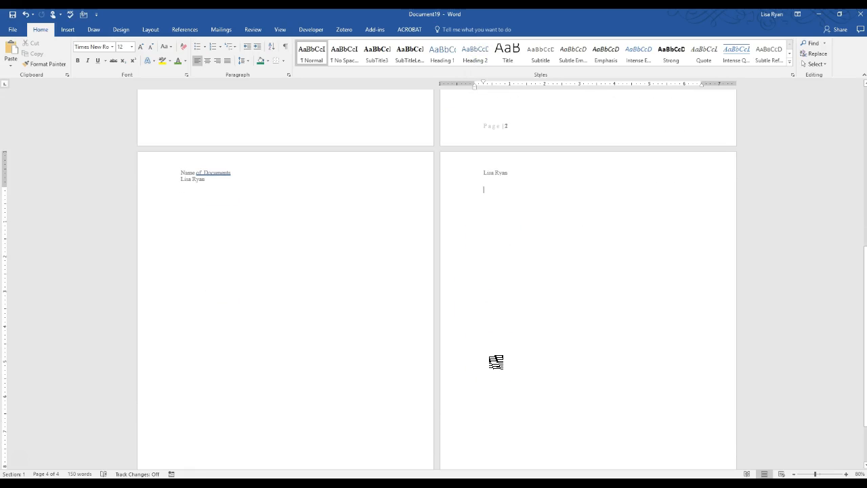
key("ctrl+Return")
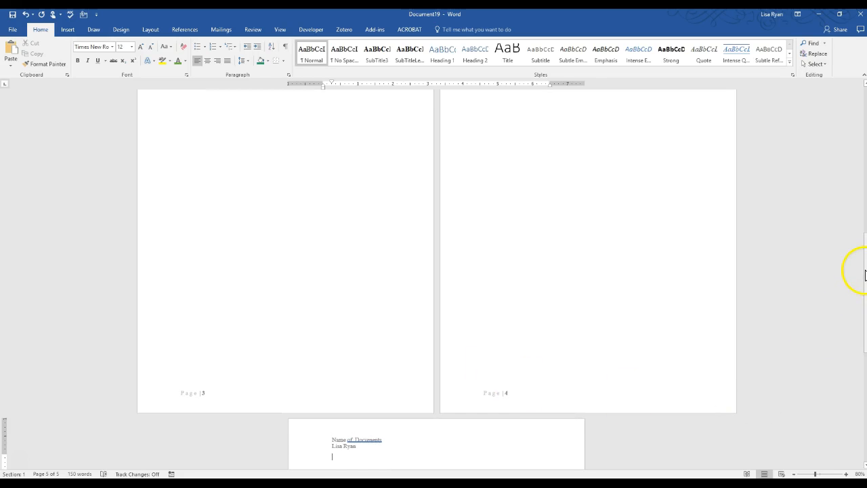
left_click_drag(865, 267, 862, 379)
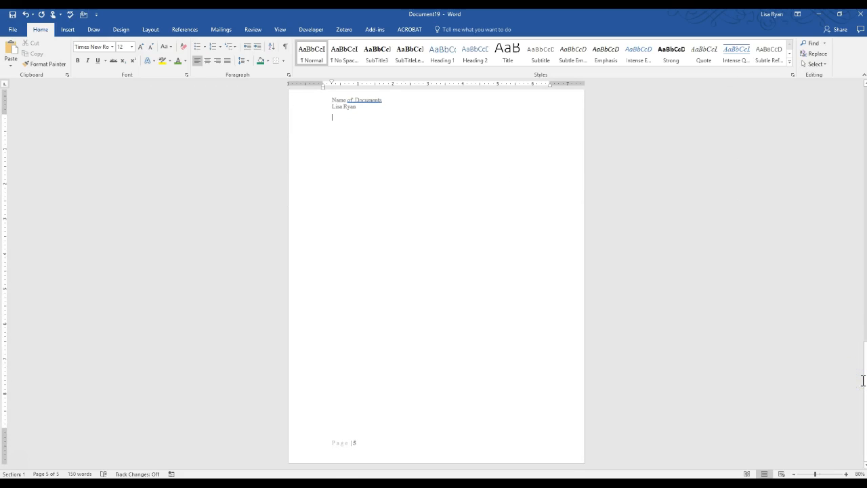
key("ctrl+Return")
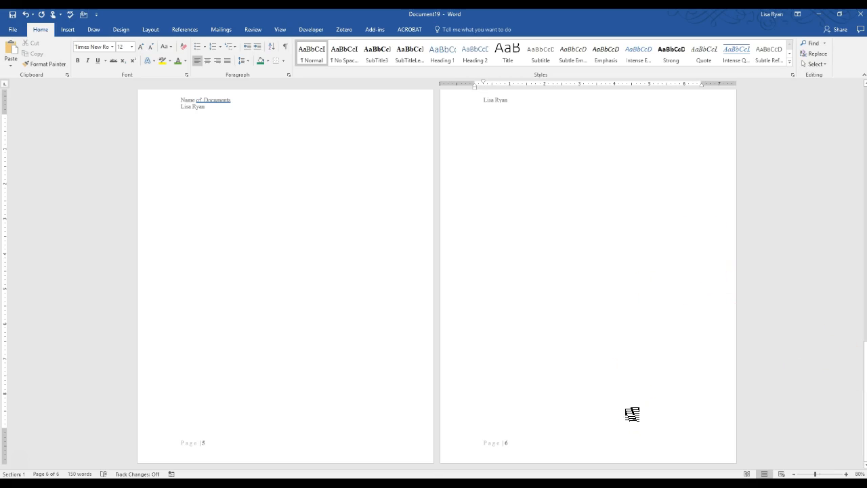
scroll(631, 413, "up", 8)
scroll(628, 412, "up", 1)
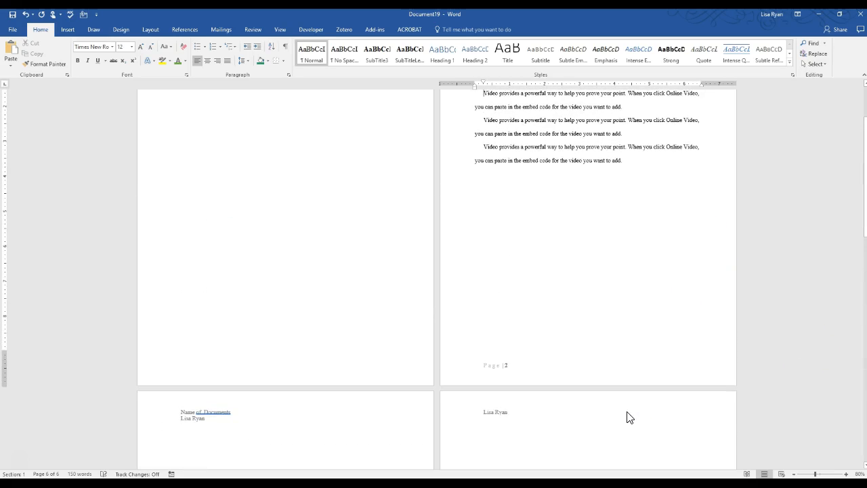
key("ctrl+Home")
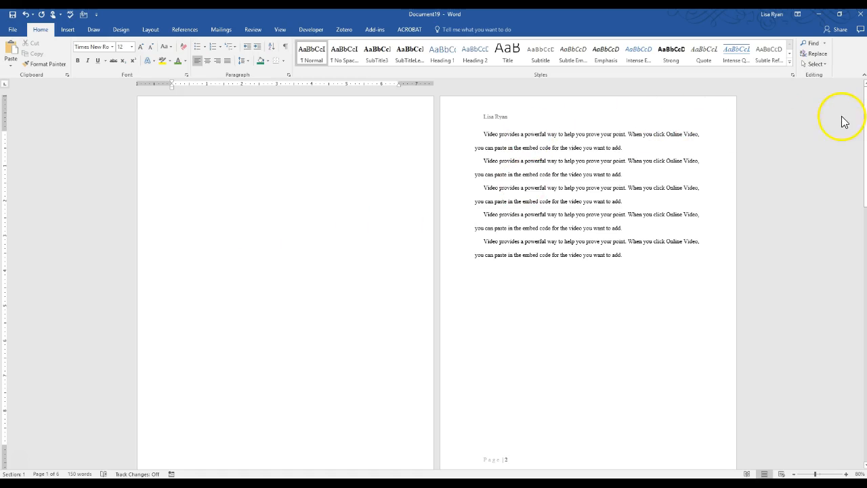
left_click_drag(864, 116, 852, 248)
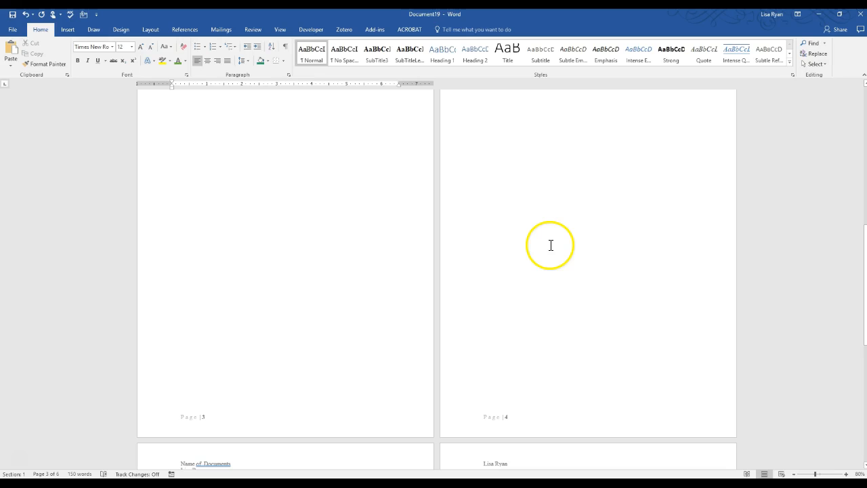
key("alt+Tab")
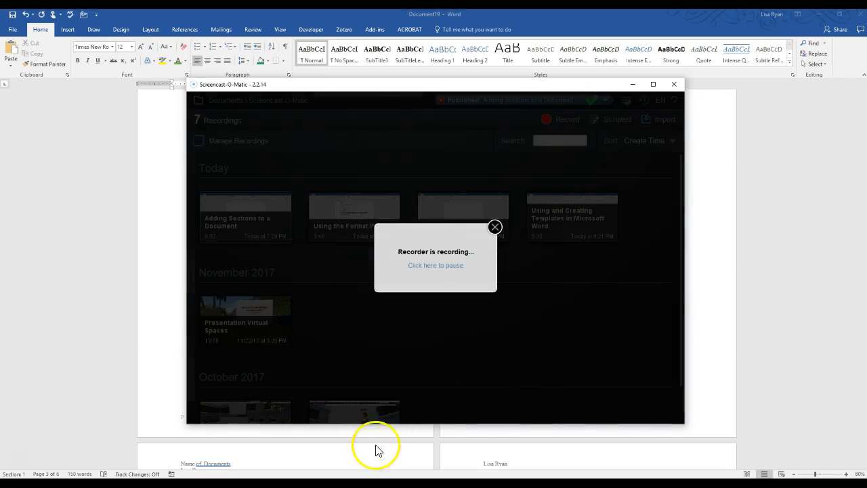
left_click(360, 484)
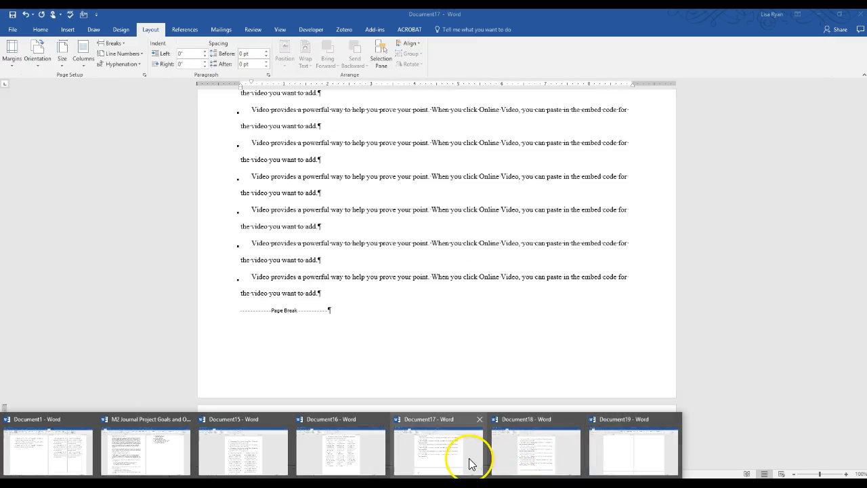
left_click(471, 463)
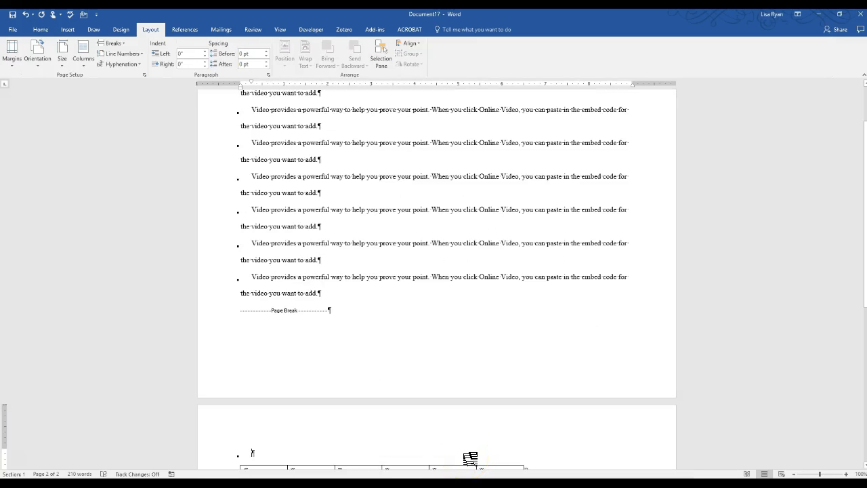
left_click(454, 350)
left_click(326, 455)
left_click(333, 484)
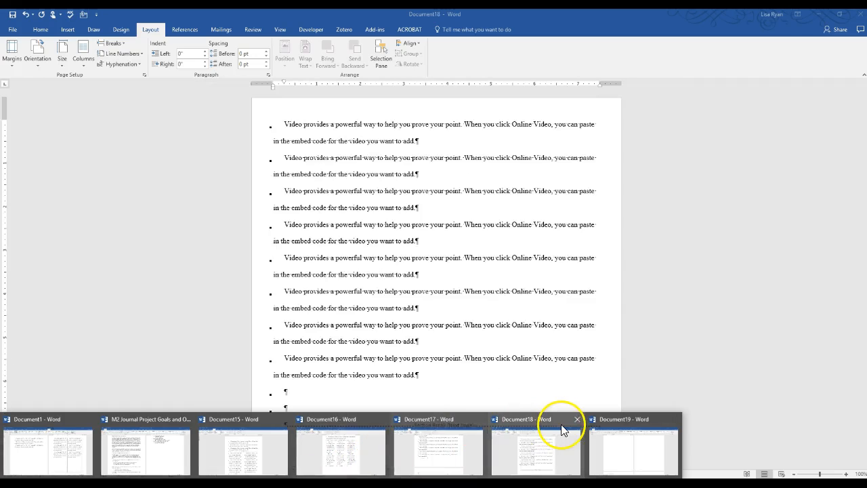
left_click(653, 442)
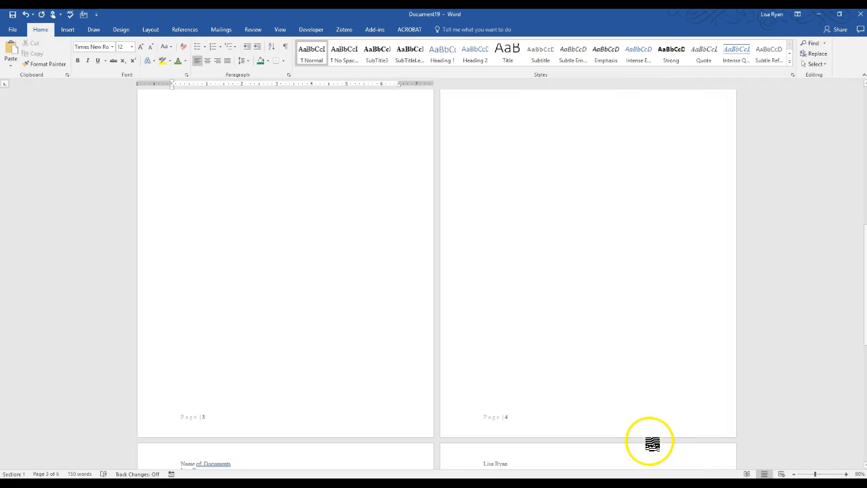
Create a new blank document and place the cursor in its body.
key("ctrl+n")
left_click(495, 258)
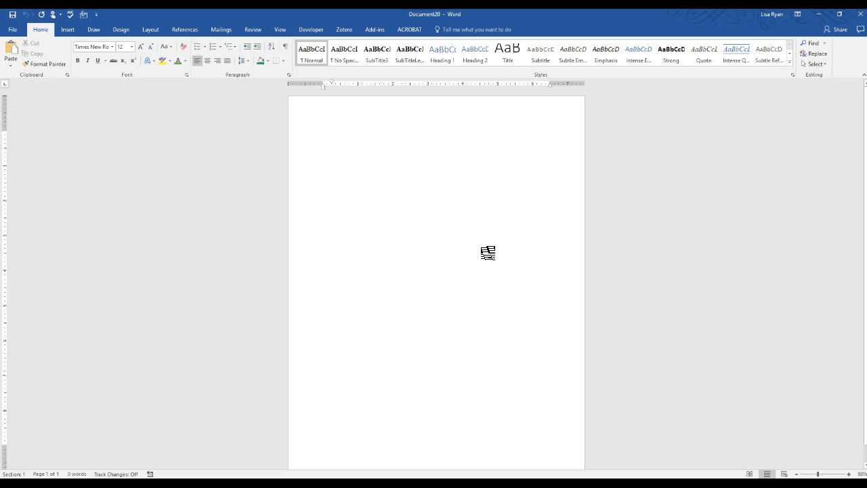
left_click(467, 235)
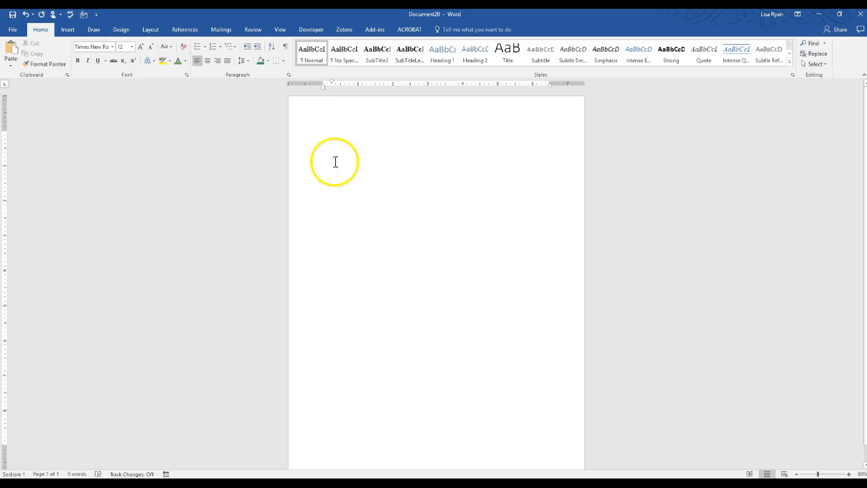
Insert two Next Page section breaks to divide the blank document into three sections.
left_click(153, 30)
left_click(117, 45)
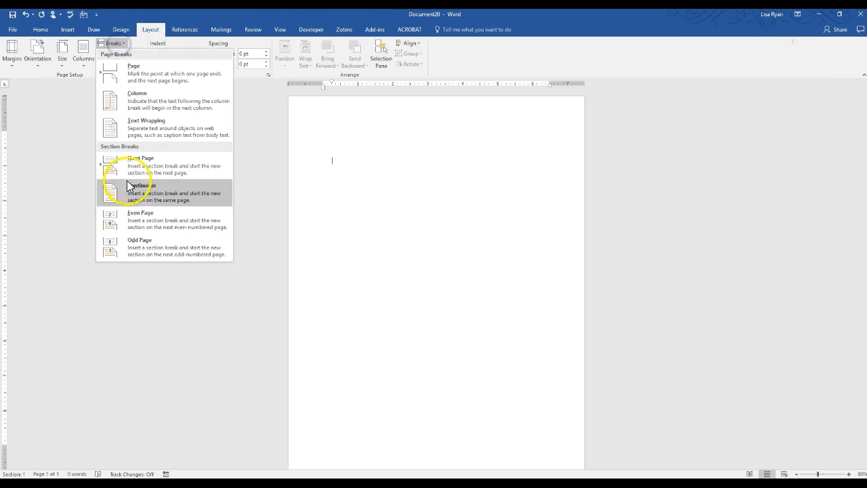
left_click(152, 168)
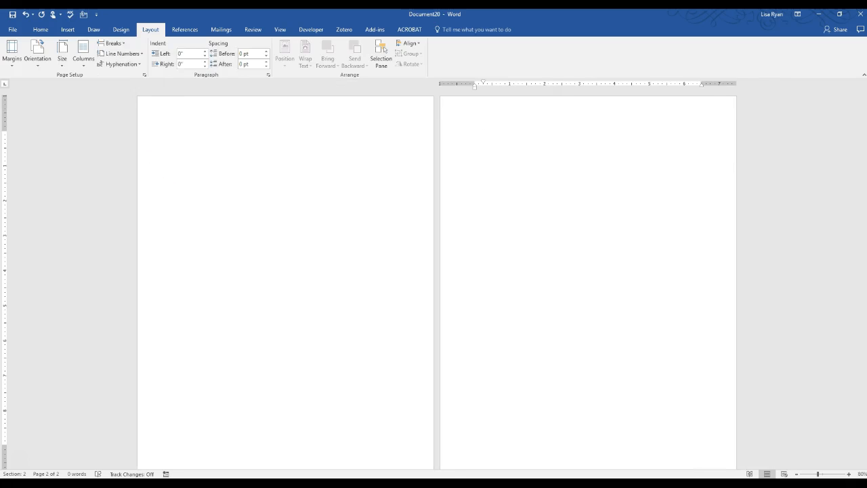
left_click(116, 43)
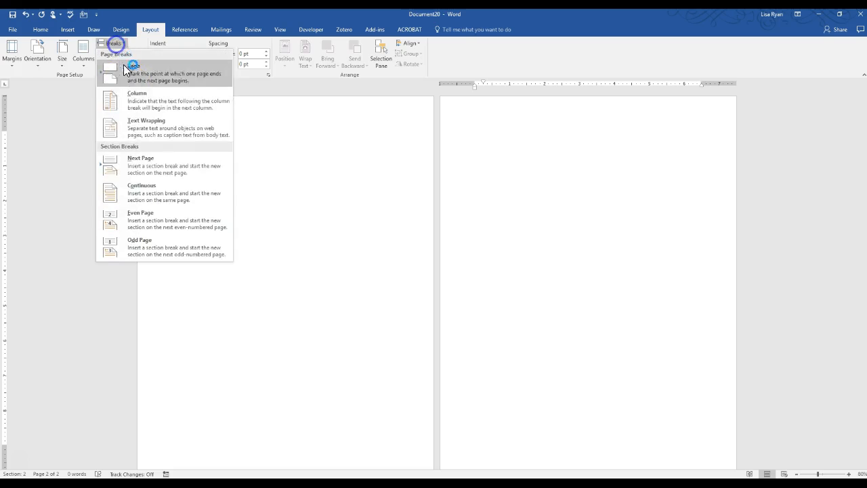
left_click(158, 168)
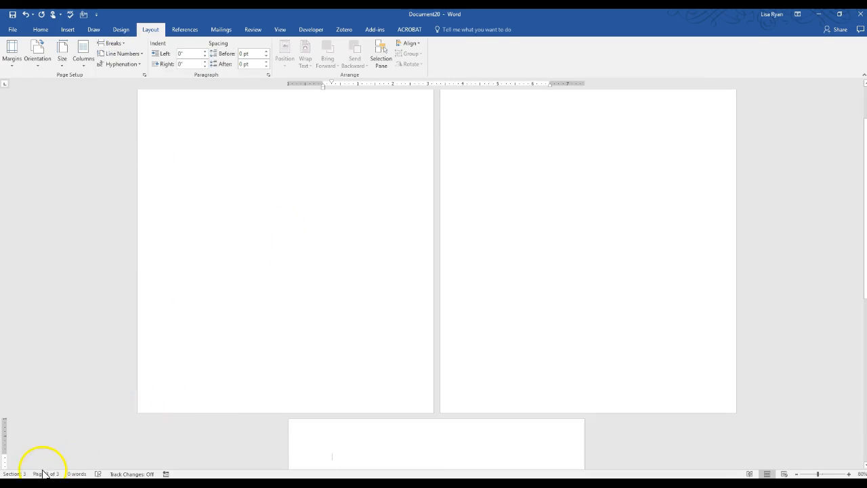
Insert two page breaks in section 1, starting from page 1.
left_click(245, 247)
scroll(246, 247, "up", 2)
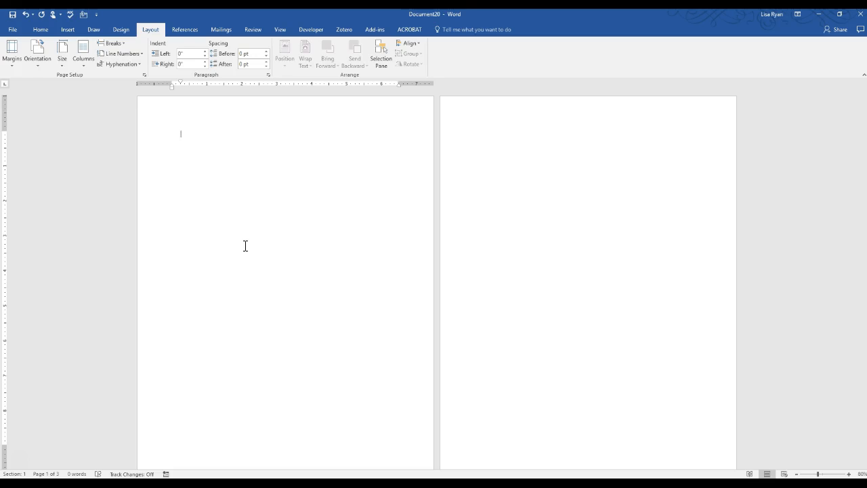
key("ctrl+Return")
key("ctrl+Return")
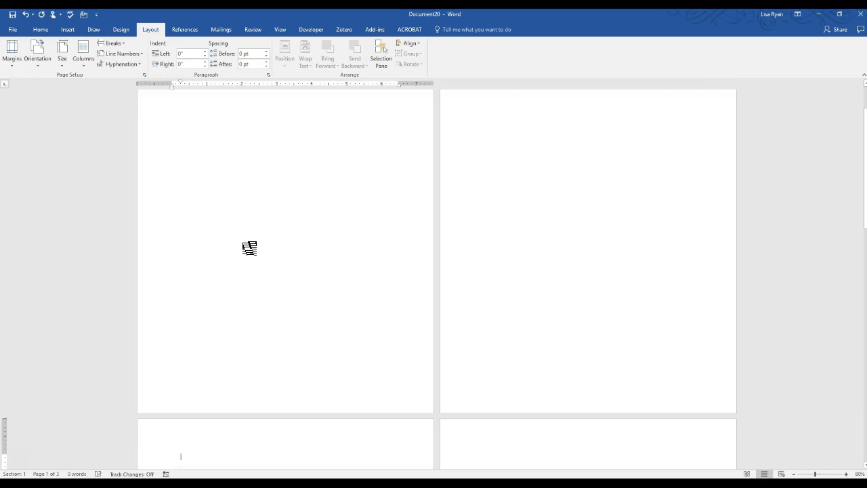
Insert two page breaks in section 2 and two more in section 3.
left_click(489, 442)
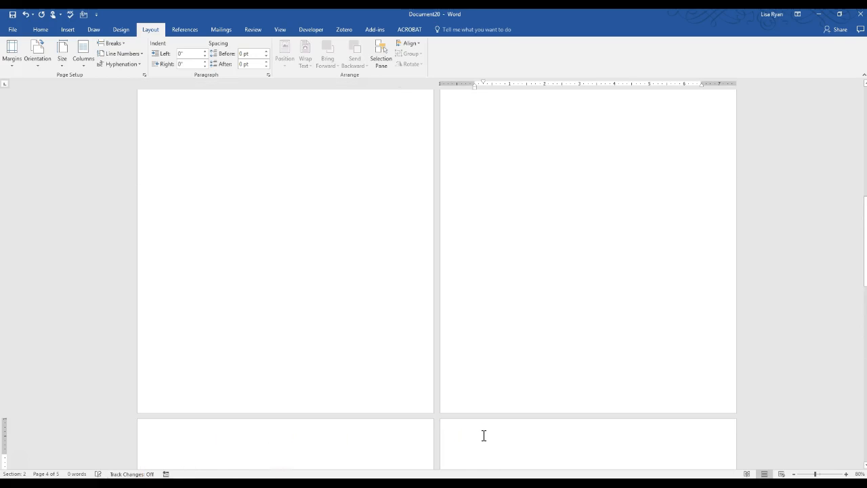
scroll(484, 436, "down", 4)
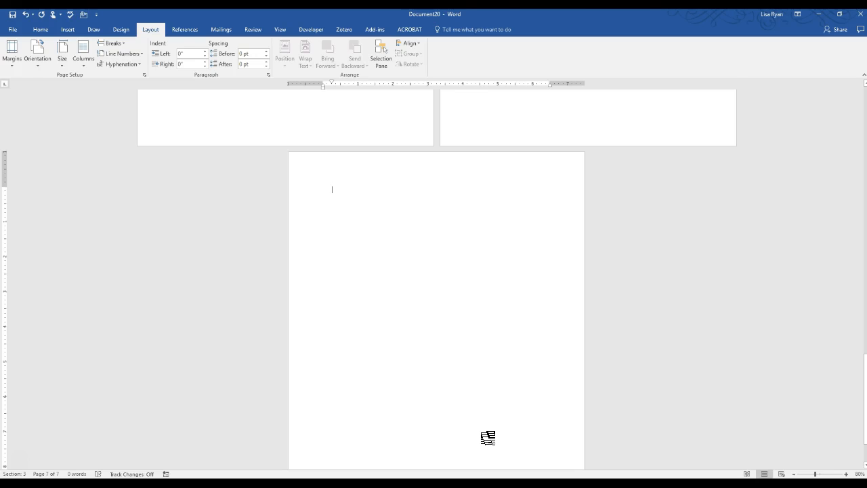
key("ctrl+Return")
key("ctrl+Return")
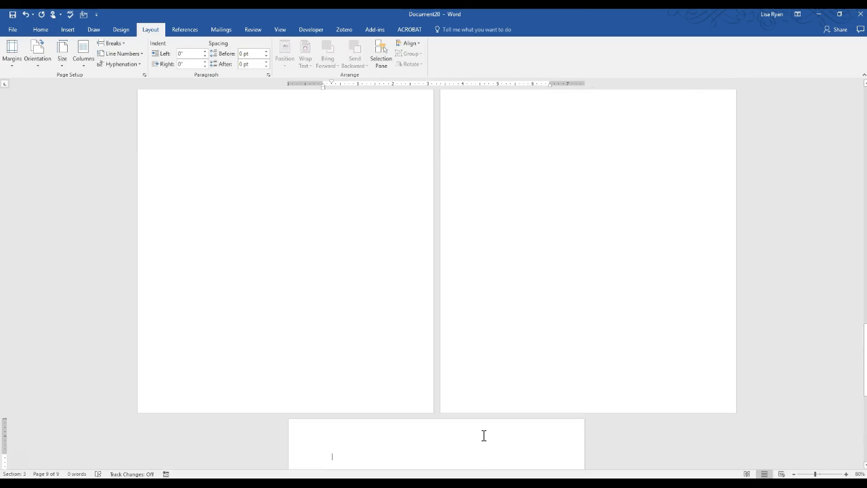
Open the section 1 header on page 1 for editing and turn on Different First Page for that section.
key("ctrl+Home")
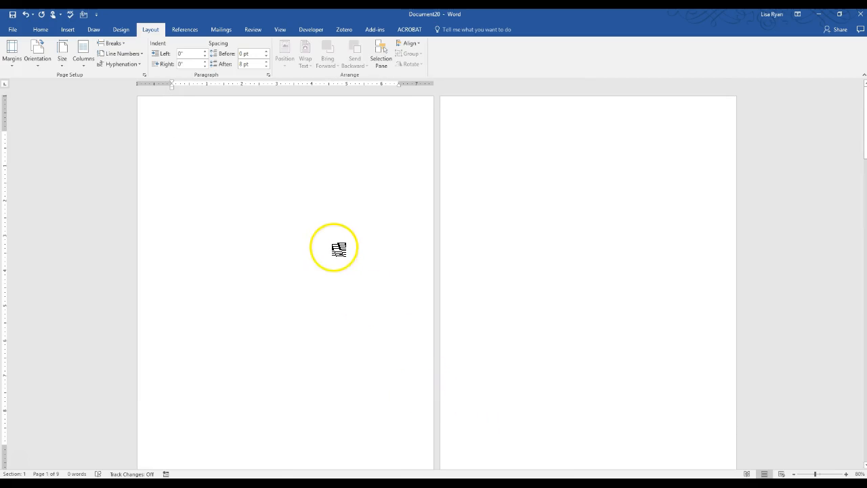
right_click(193, 109)
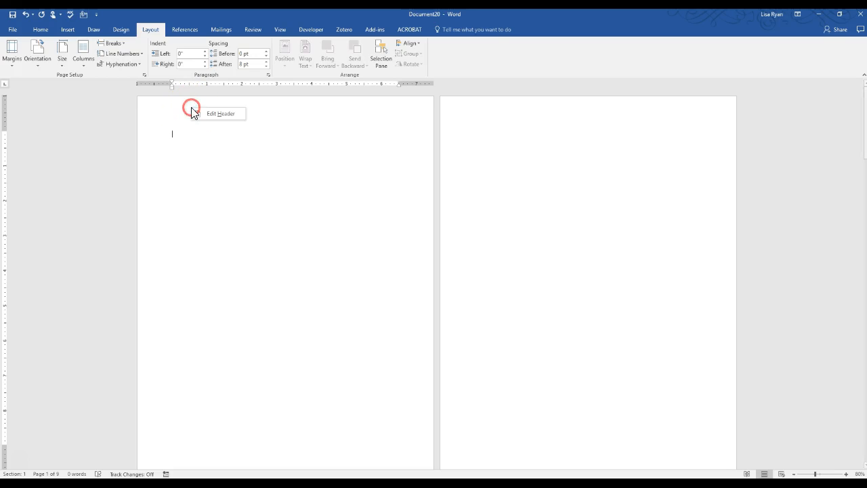
left_click(181, 106)
double_click(179, 105)
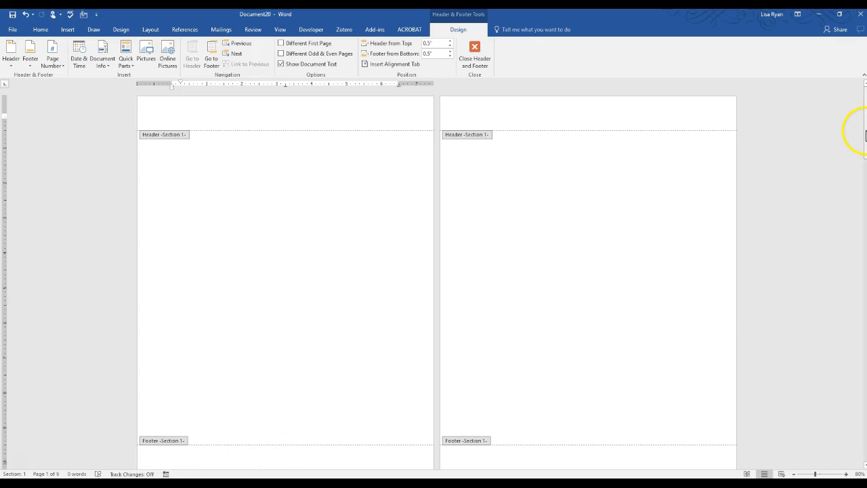
left_click_drag(865, 135, 861, 102)
left_click(280, 44)
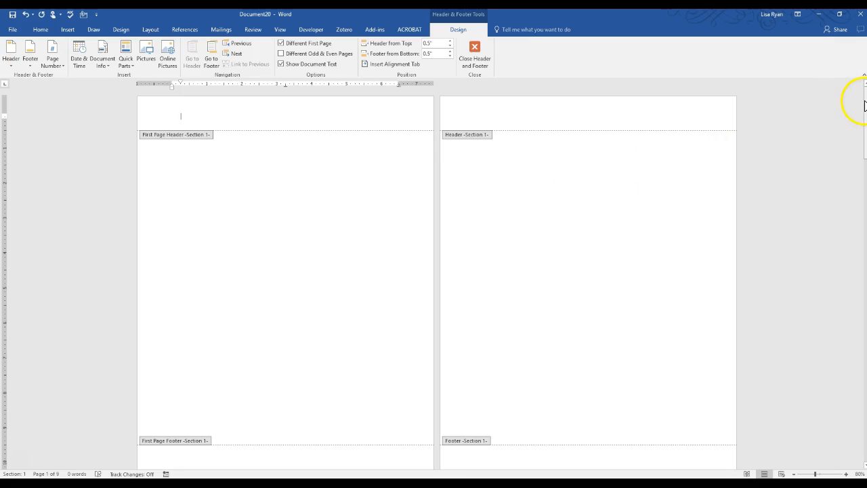
left_click_drag(865, 103, 862, 179)
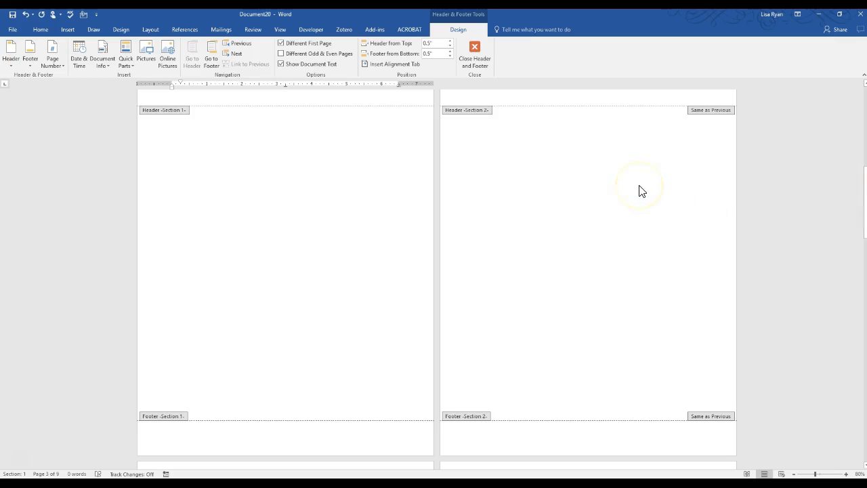
Turn on Different Odd & Even Pages for the document's headers and footers from the first page of section 1.
left_click(784, 143)
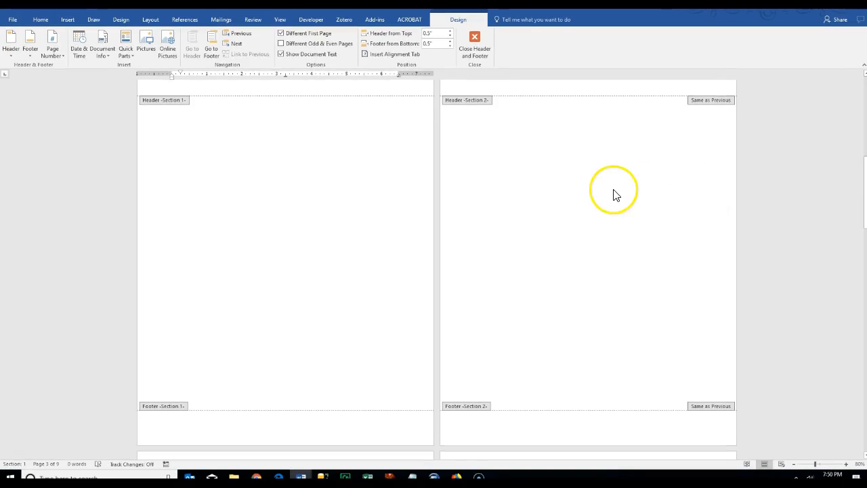
scroll(615, 195, "up", 8)
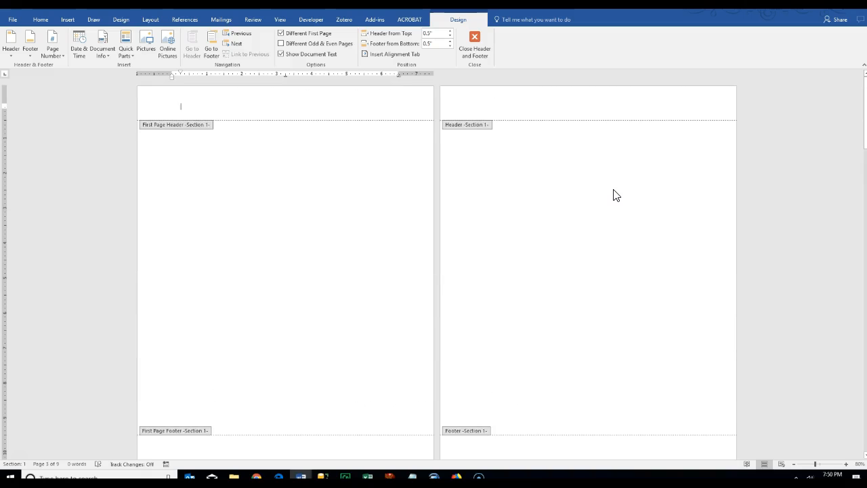
left_click(282, 45)
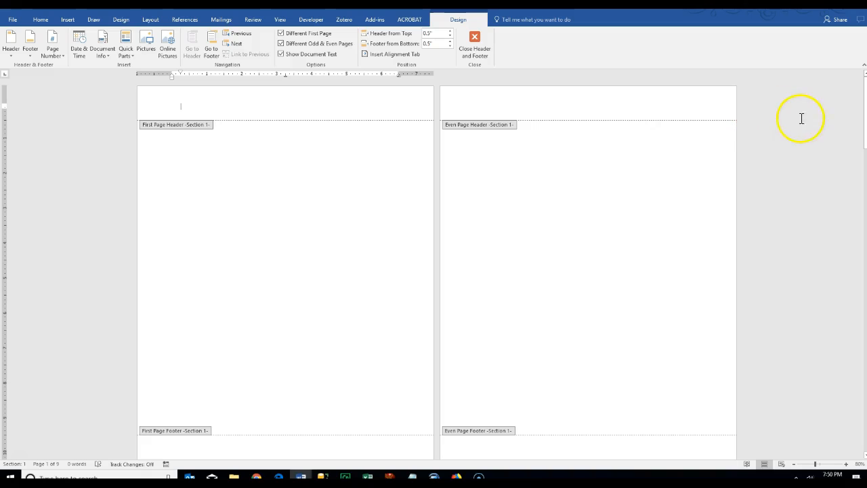
Examine the odd and even page header and footer labels through sections 1, 2 and 3.
key("Down")
key("Down")
key("Down")
key("Down")
key("Down")
key("Down")
key("Down")
key("Down")
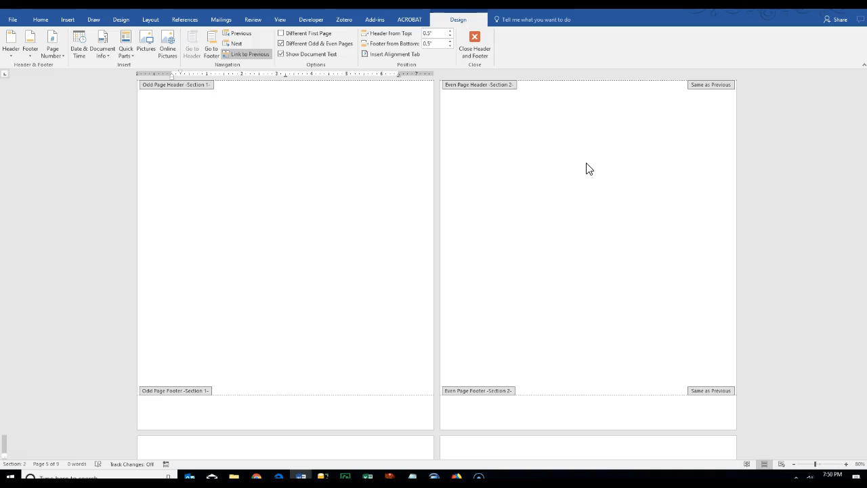
left_click(231, 43)
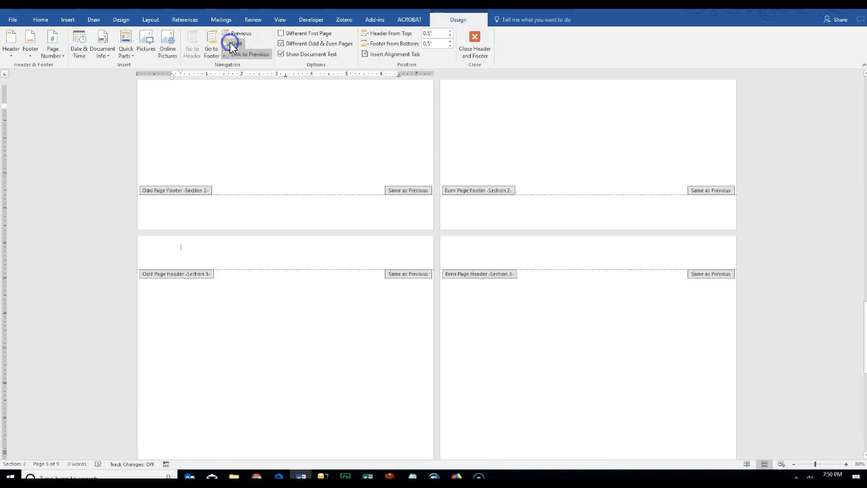
left_click(230, 43)
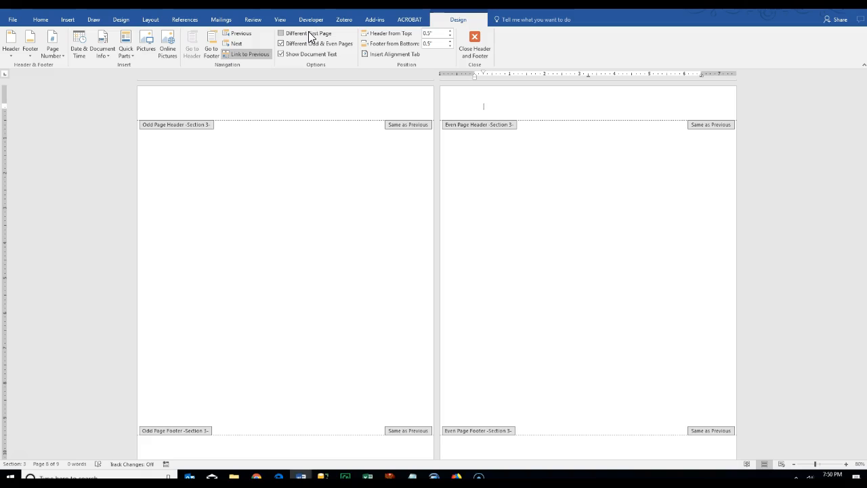
Return to the section 1 header and turn off both Different First Page and Different Odd & Even Pages.
left_click(239, 32)
left_click(239, 33)
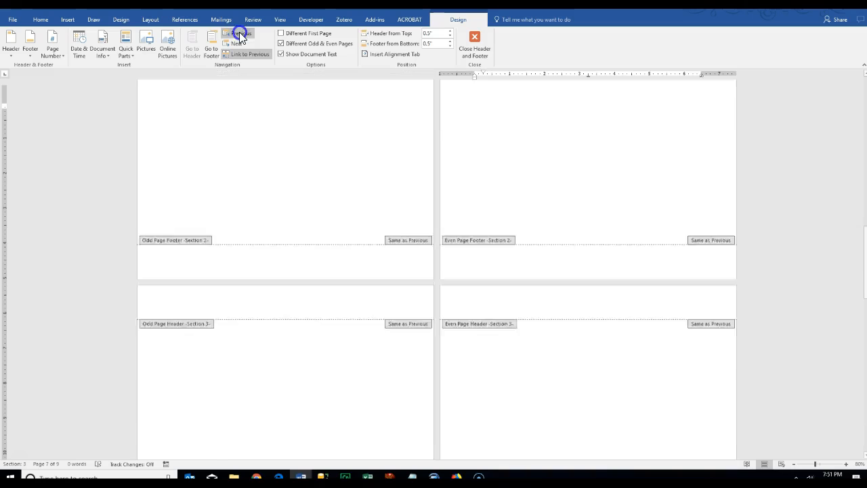
left_click(239, 32)
left_click(239, 32)
left_click(281, 32)
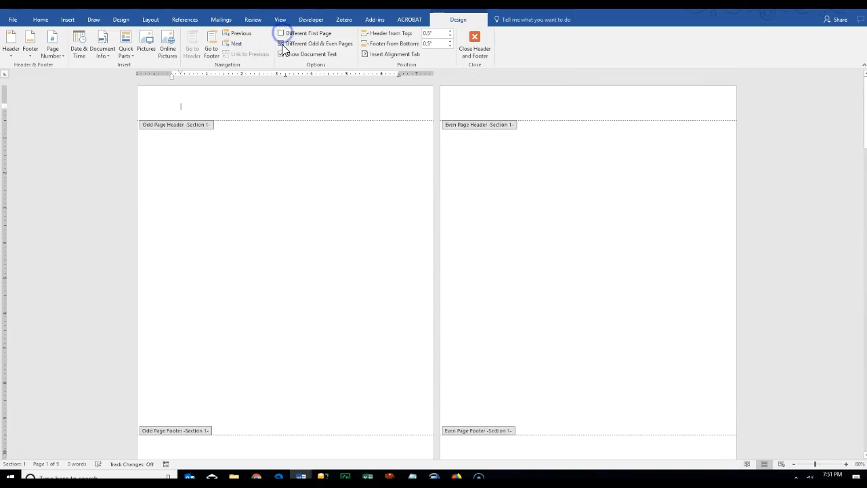
left_click(282, 44)
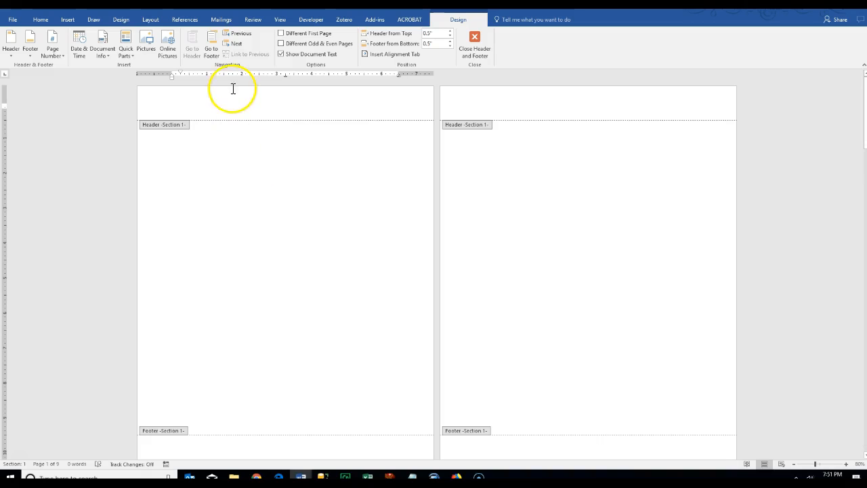
Enter the author's full name in the section 1 header on page 3.
left_click(237, 44)
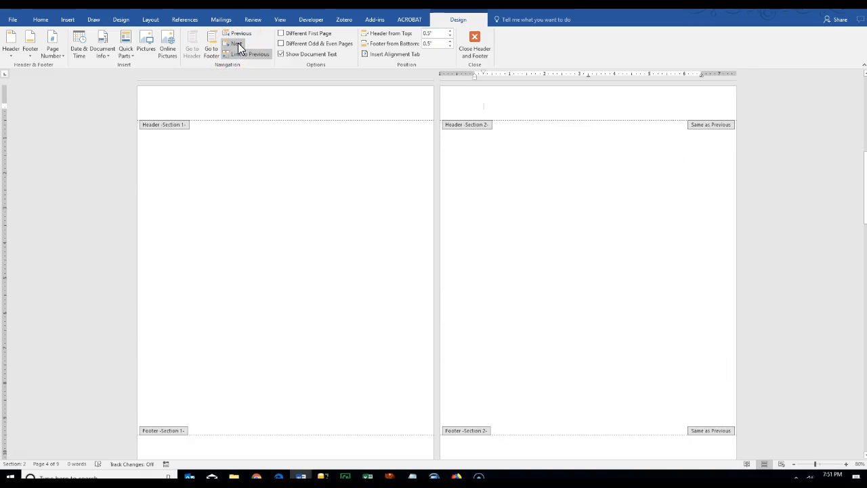
left_click(238, 43)
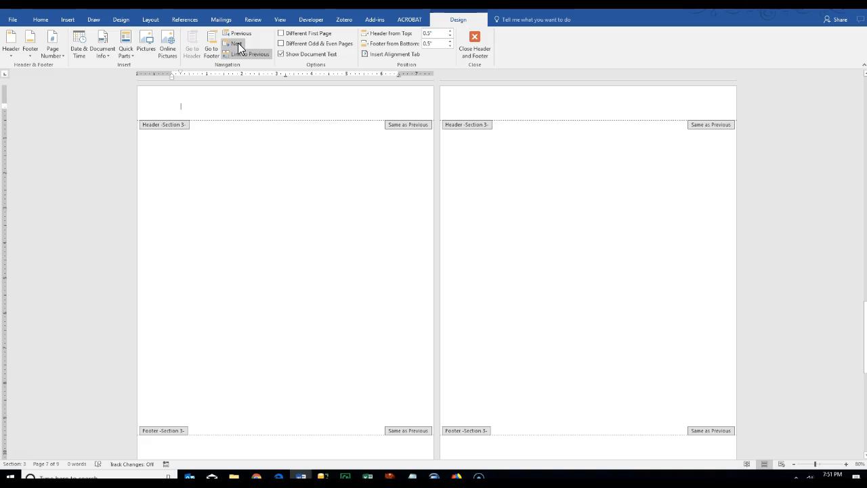
left_click(236, 32)
left_click(234, 32)
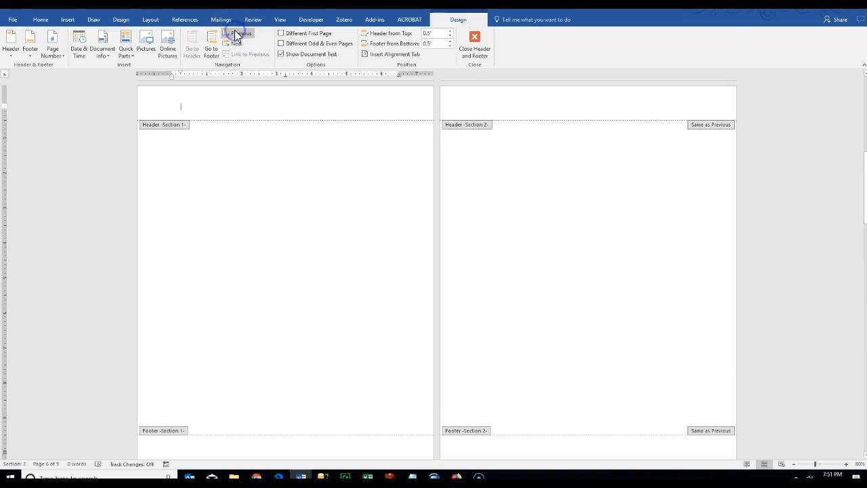
type("Lisa")
key("Return")
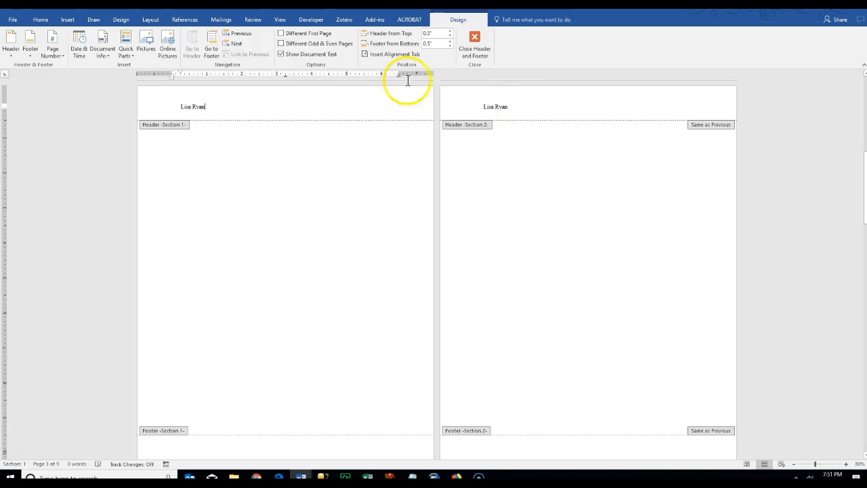
Unlink the section 2 header from the previous section and replace its text with "Another Heading – Section 2".
left_click(235, 43)
left_click(235, 43)
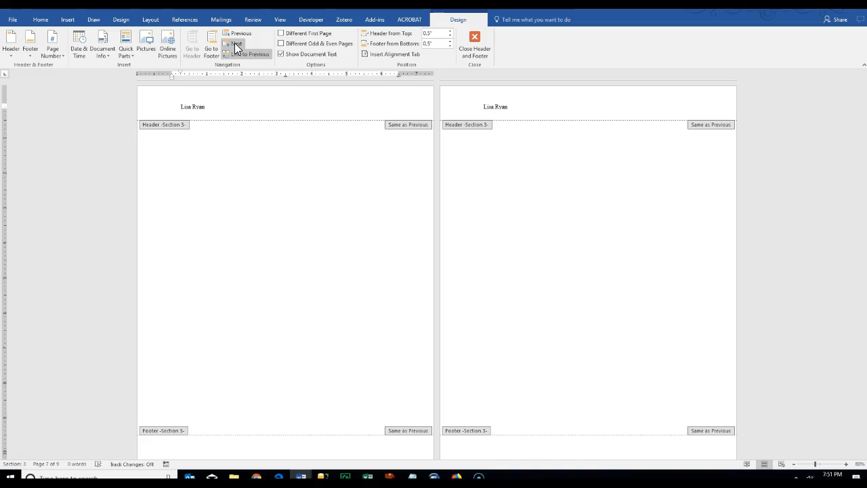
left_click(237, 31)
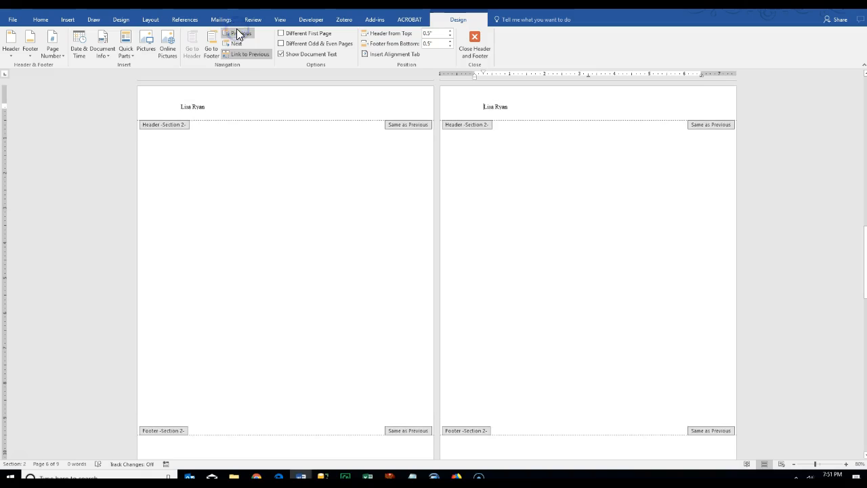
left_click(237, 31)
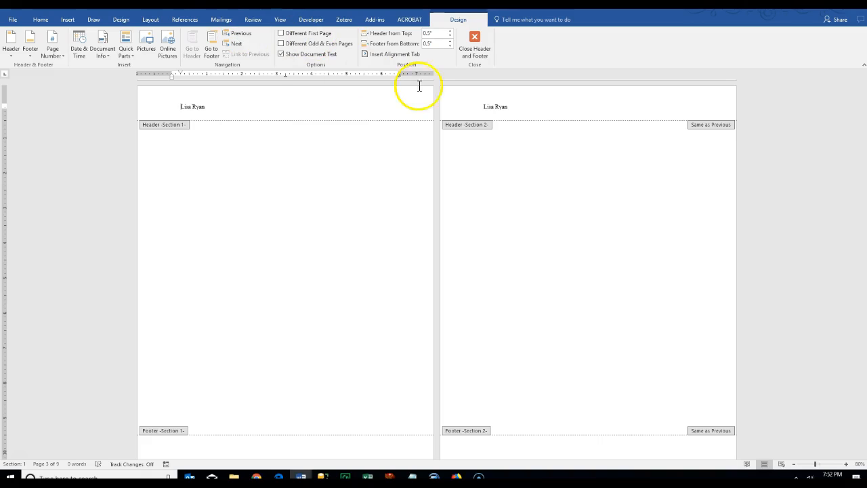
left_click(513, 107)
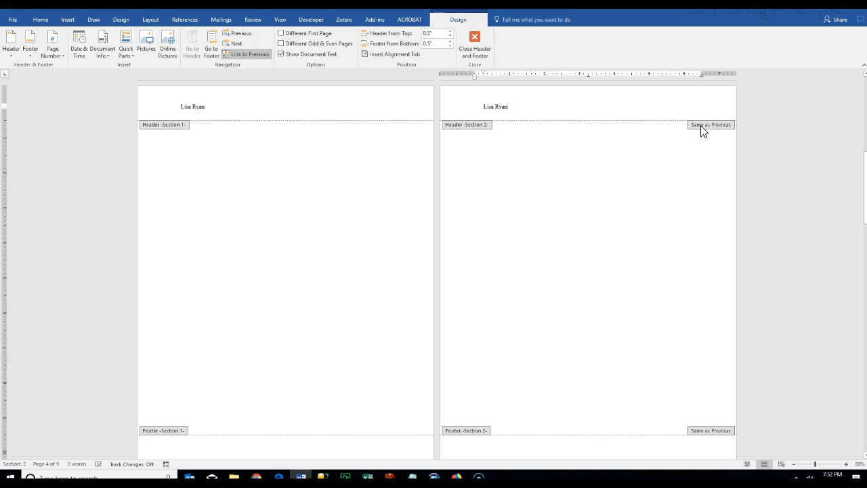
left_click(247, 62)
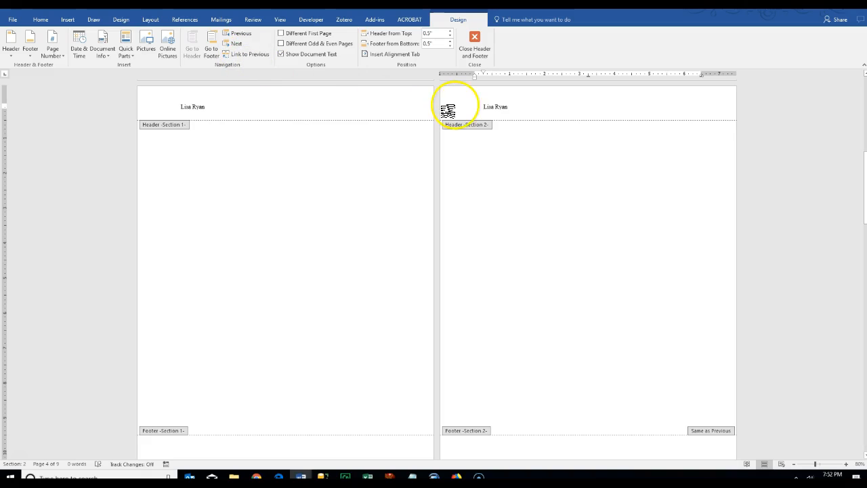
left_click_drag(483, 107, 534, 106)
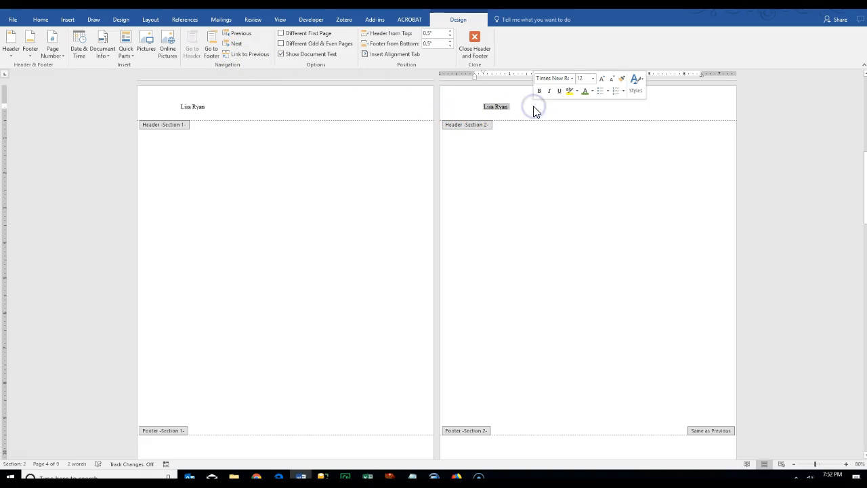
type("Another")
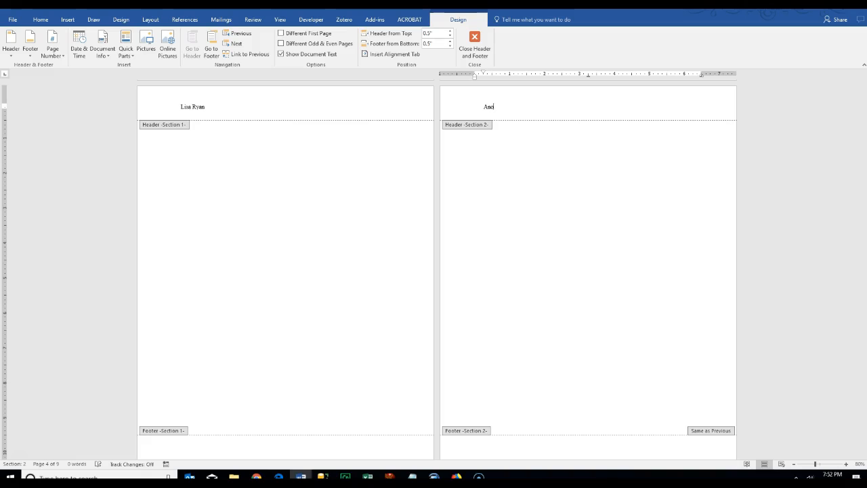
type(" Heading - Section 2")
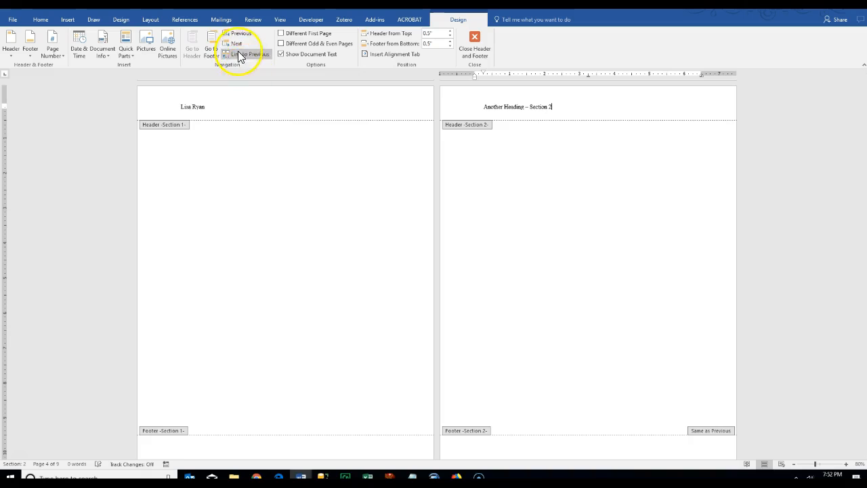
Unlink the section 3 header from the previous section and change its text to "Another Main Heading – Section 3".
left_click(237, 44)
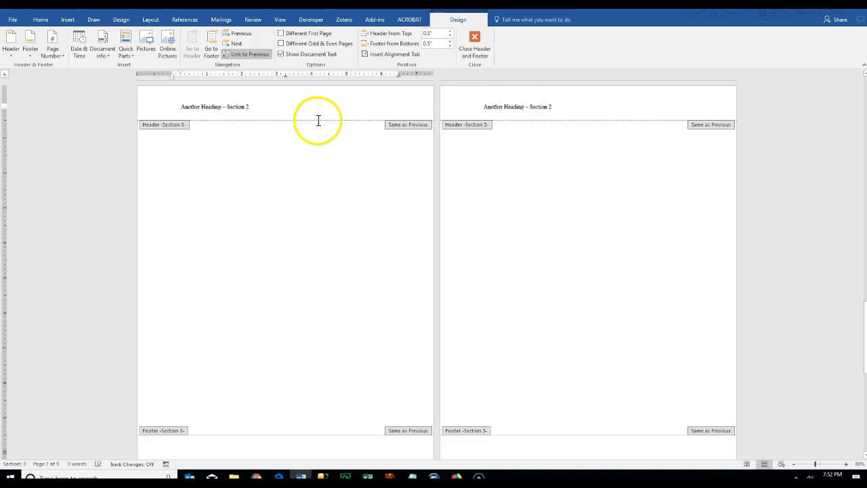
left_click(262, 116)
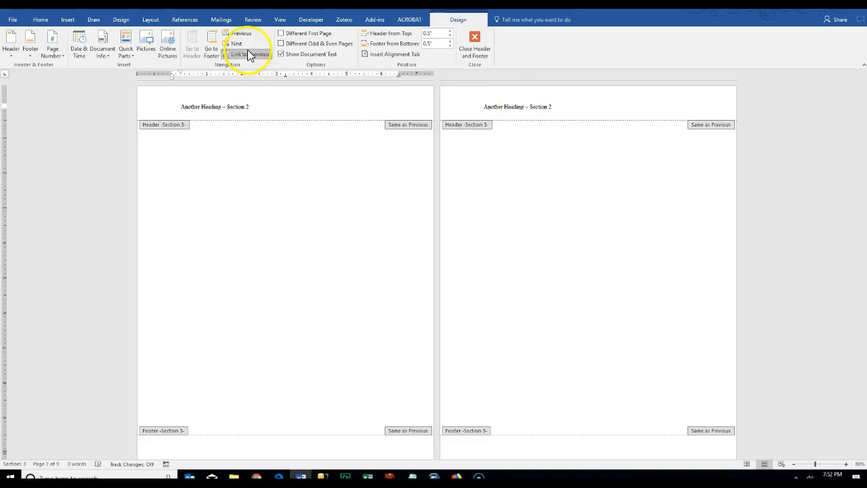
left_click(245, 53)
double_click(248, 107)
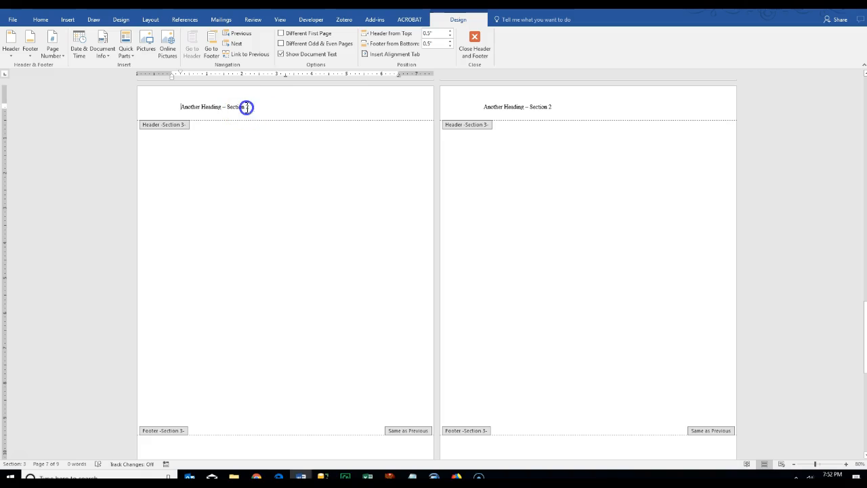
type("3")
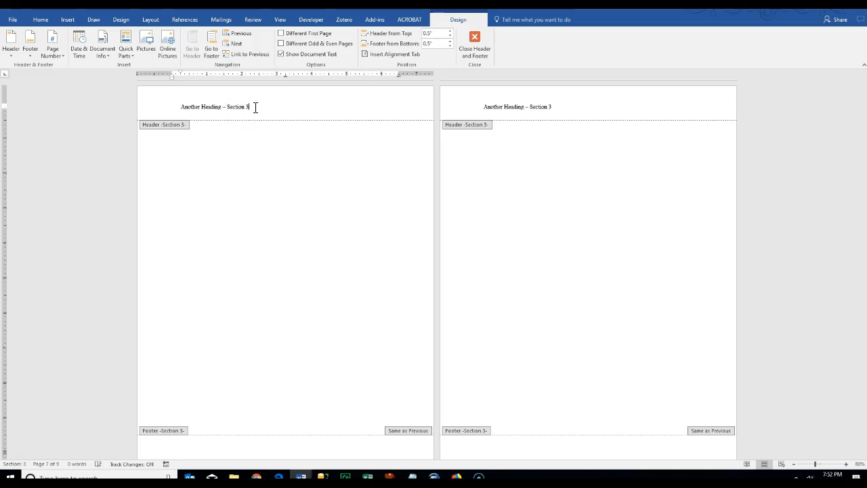
type("main")
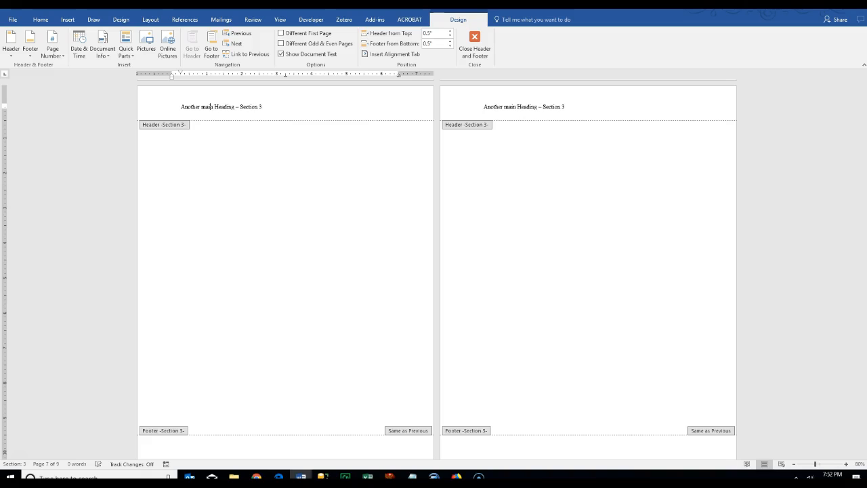
key("BackSpace")
type("M")
left_click(262, 107)
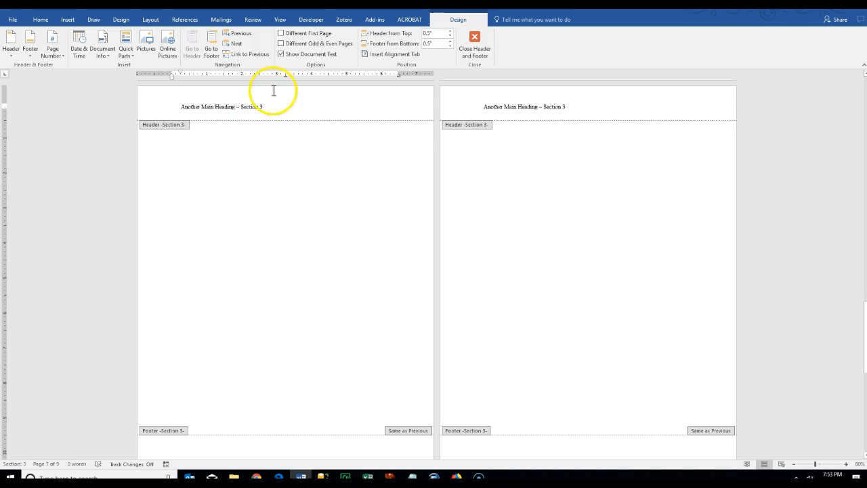
Move back and forth through the three sections' headers to compare their text, ending at section 1.
left_click(238, 32)
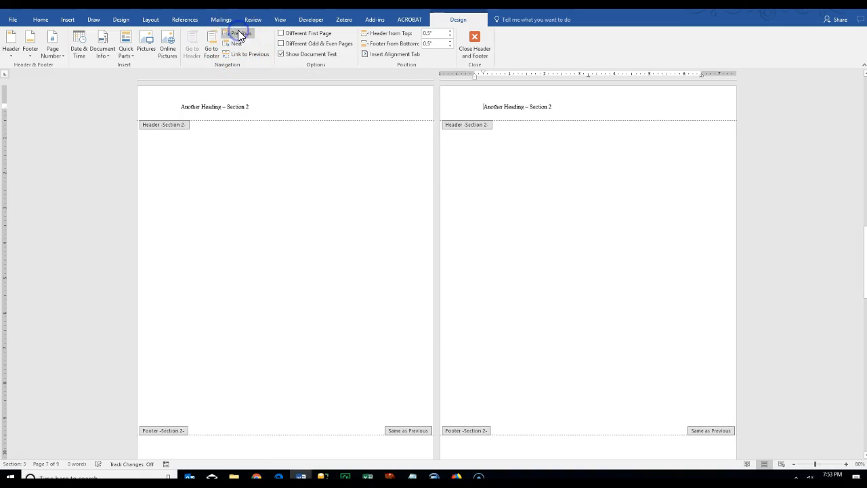
left_click(238, 33)
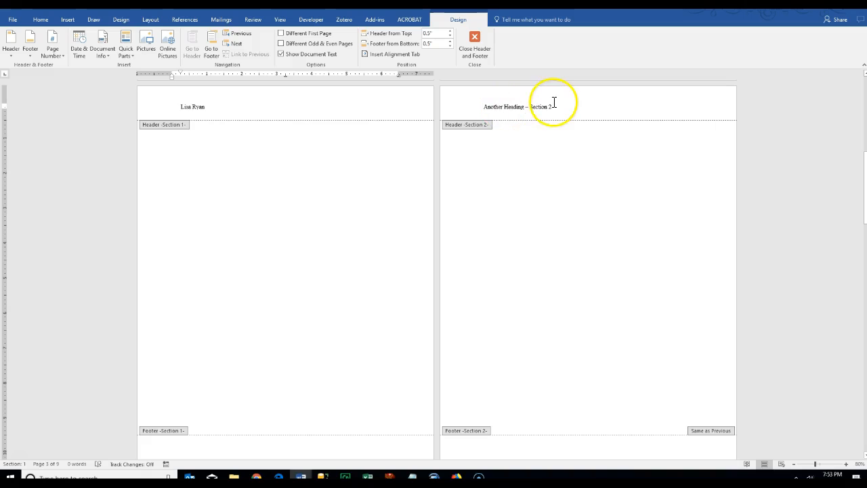
left_click(235, 43)
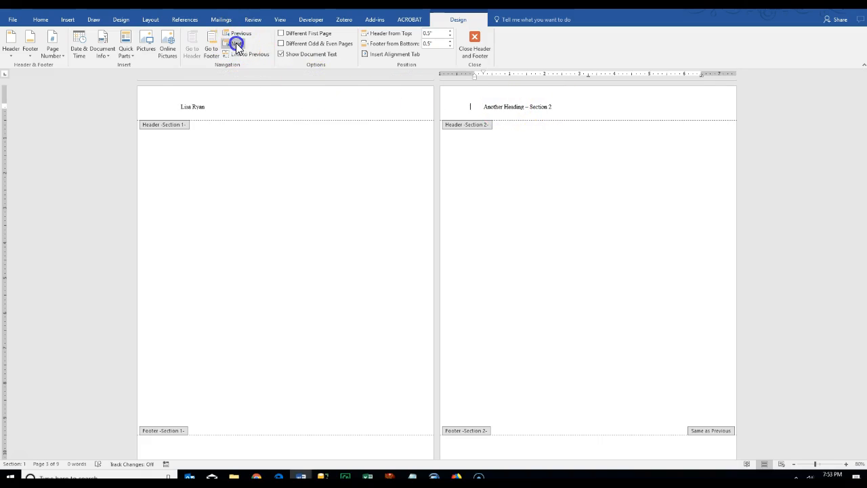
left_click(234, 43)
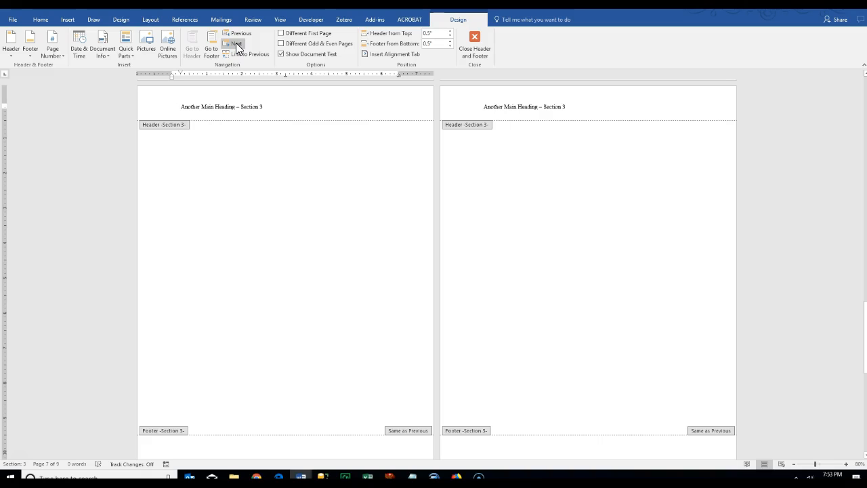
left_click(235, 33)
left_click(236, 34)
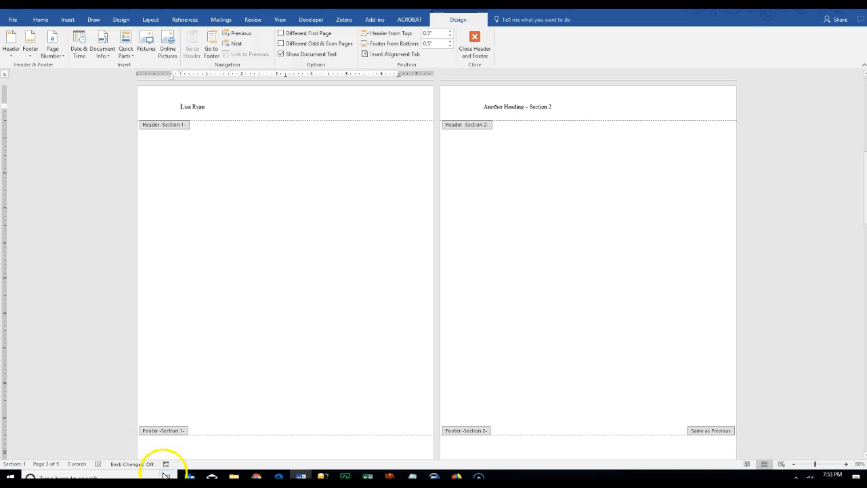
Insert an Accent Bar 2 page number at the current position in the section 1 footer, check the other sections' footers and close header and footer editing.
left_click(154, 452)
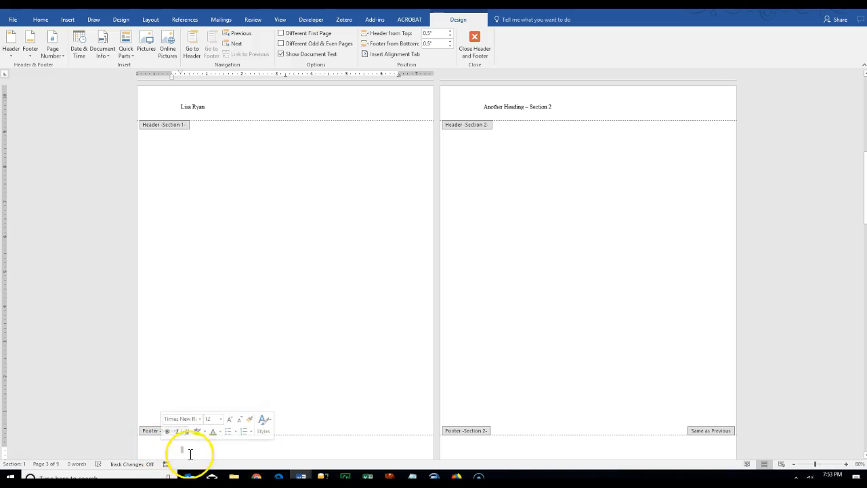
left_click(57, 55)
left_click(81, 99)
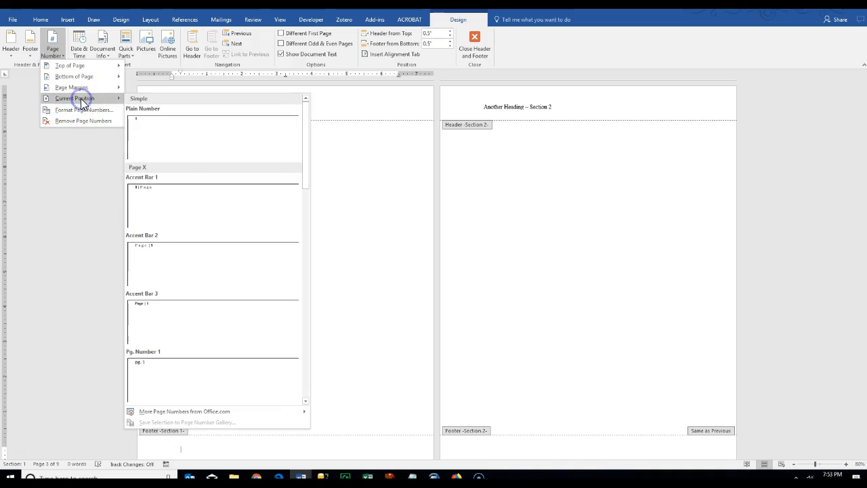
left_click(149, 270)
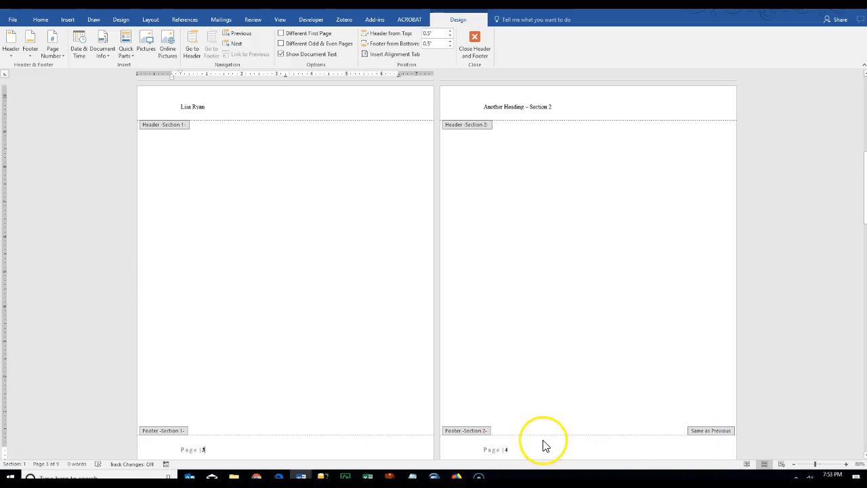
left_click(236, 44)
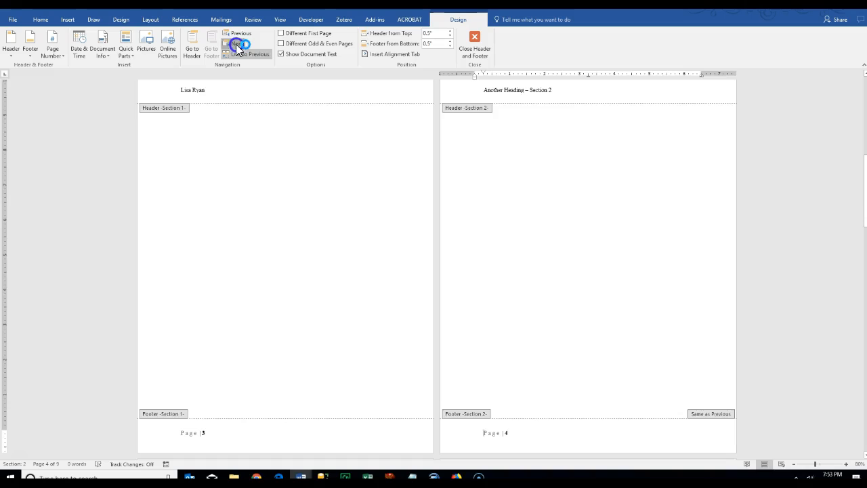
left_click(236, 44)
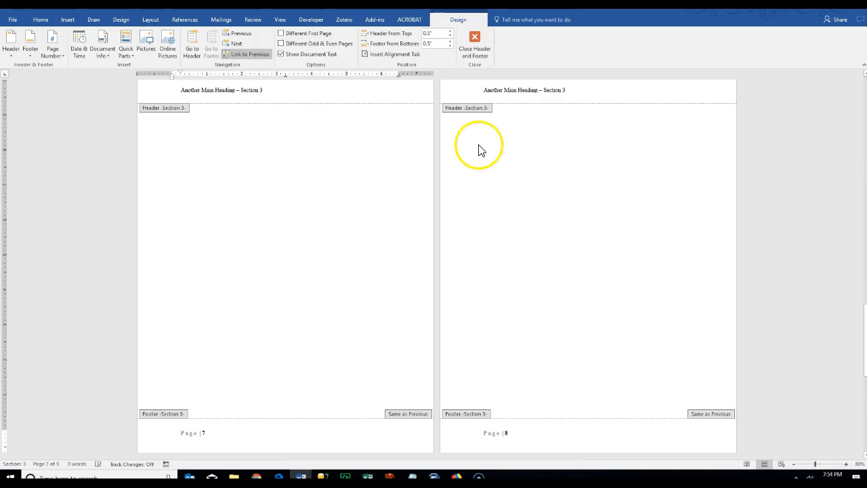
left_click(475, 37)
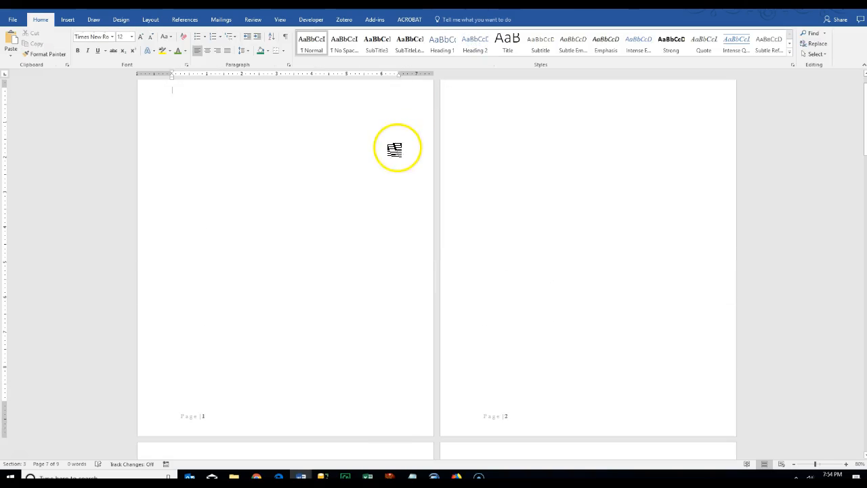